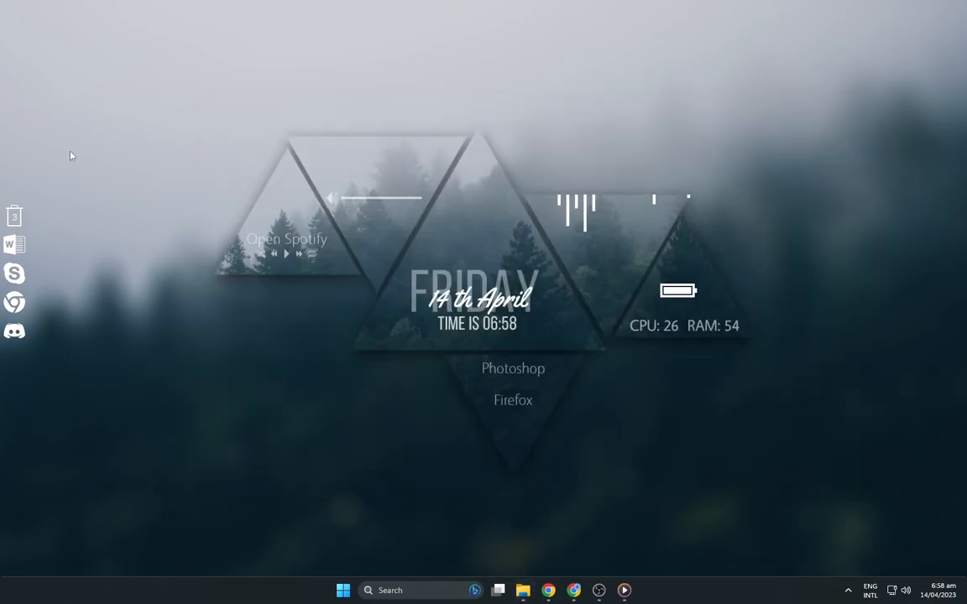
{"action": "left_click", "coordinate": [57, 302]}
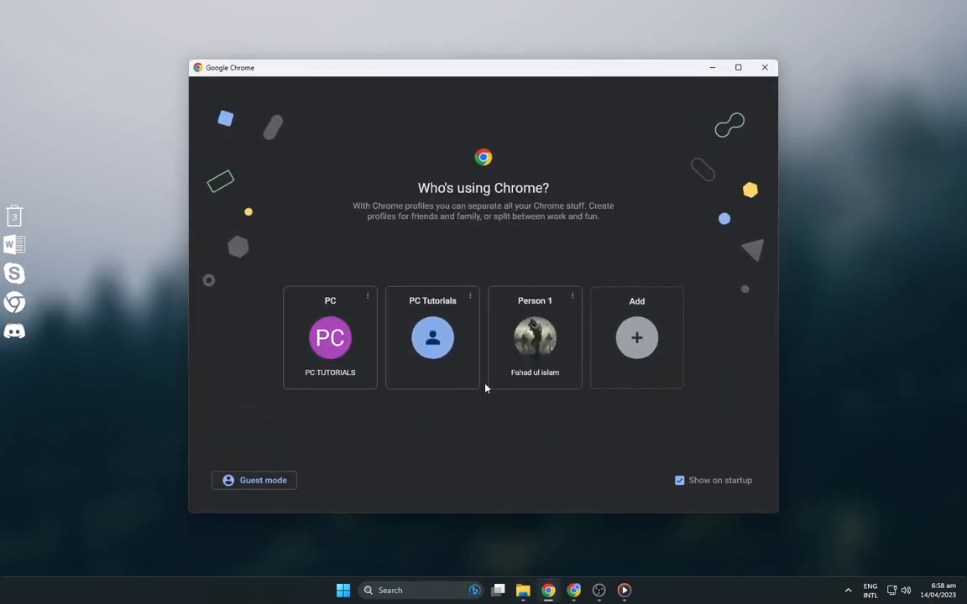
{"action": "left_click", "coordinate": [711, 67]}
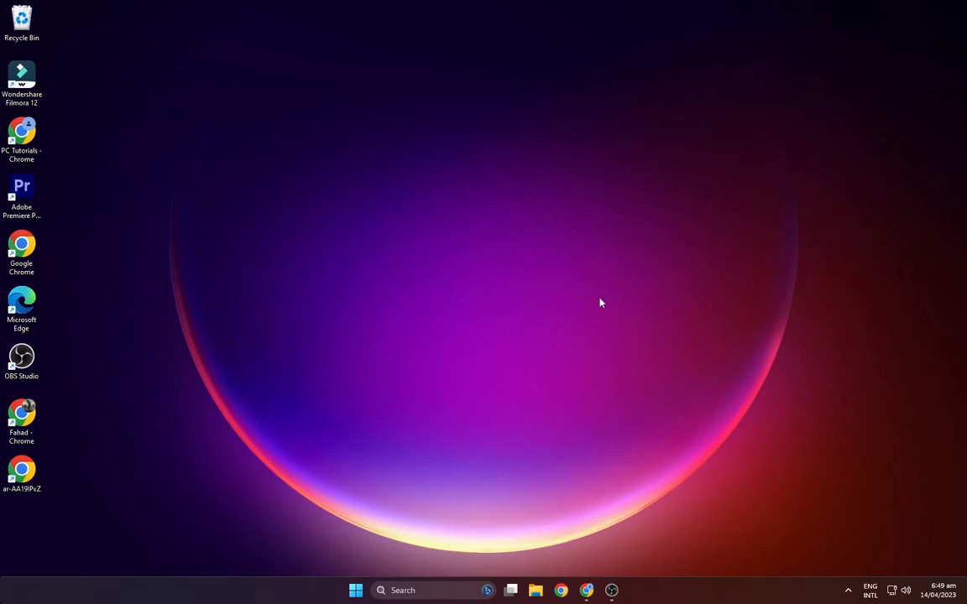
In Chrome, download the wallpaper undefined - Imgur.png from MEGA and the Rainmeter 4.5.17 installer from rainmeter.net.
{"action": "left_click", "coordinate": [585, 590]}
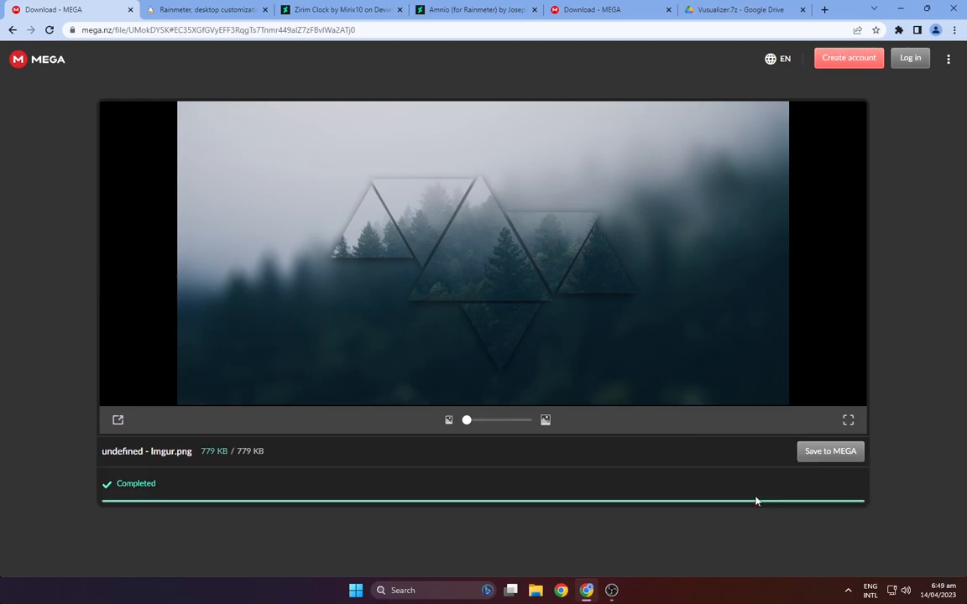
{"action": "left_click", "coordinate": [753, 493]}
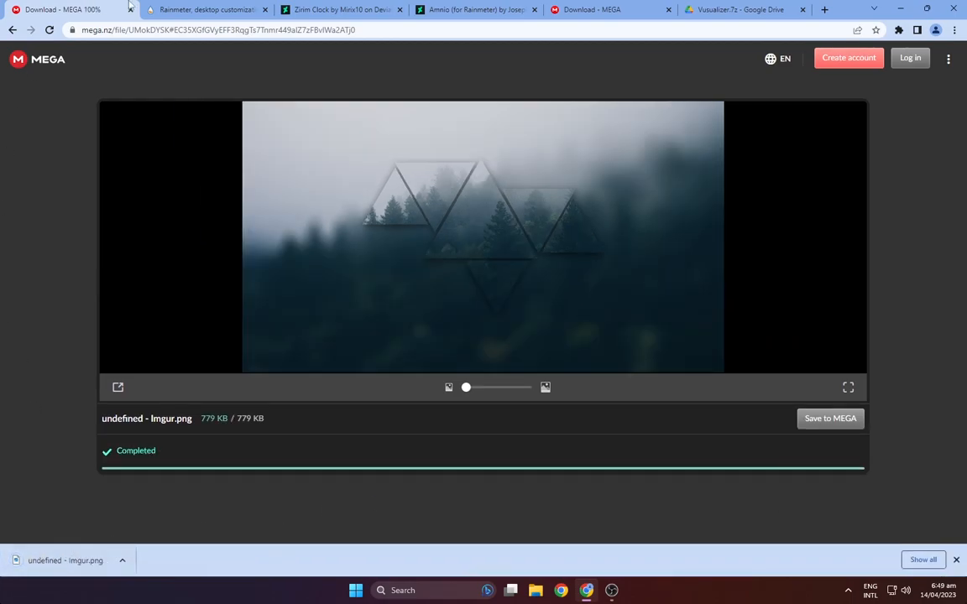
{"action": "left_click", "coordinate": [197, 9]}
{"action": "left_click", "coordinate": [450, 386]}
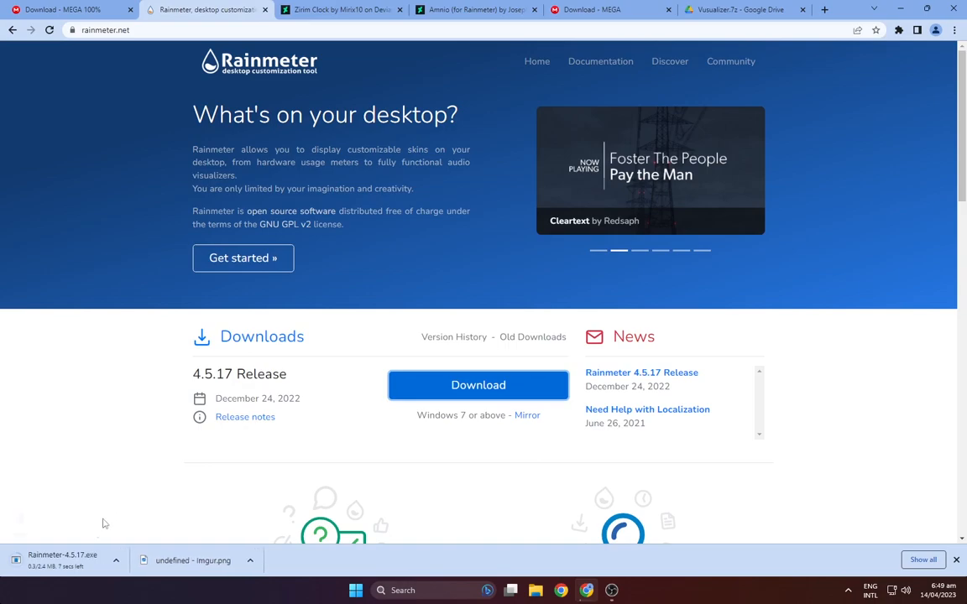
Download the Zirim Clock and Amnio (for Rainmeter) skins from their open DeviantArt pages.
{"action": "left_click", "coordinate": [336, 11]}
{"action": "scroll", "coordinate": [541, 405], "scroll_direction": "down", "scroll_amount": 2}
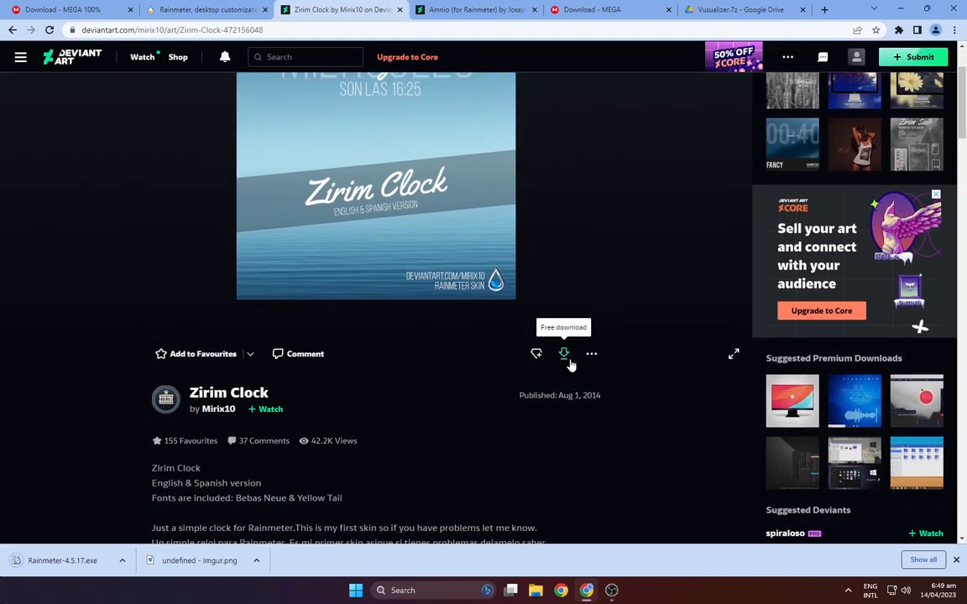
{"action": "left_click", "coordinate": [563, 361]}
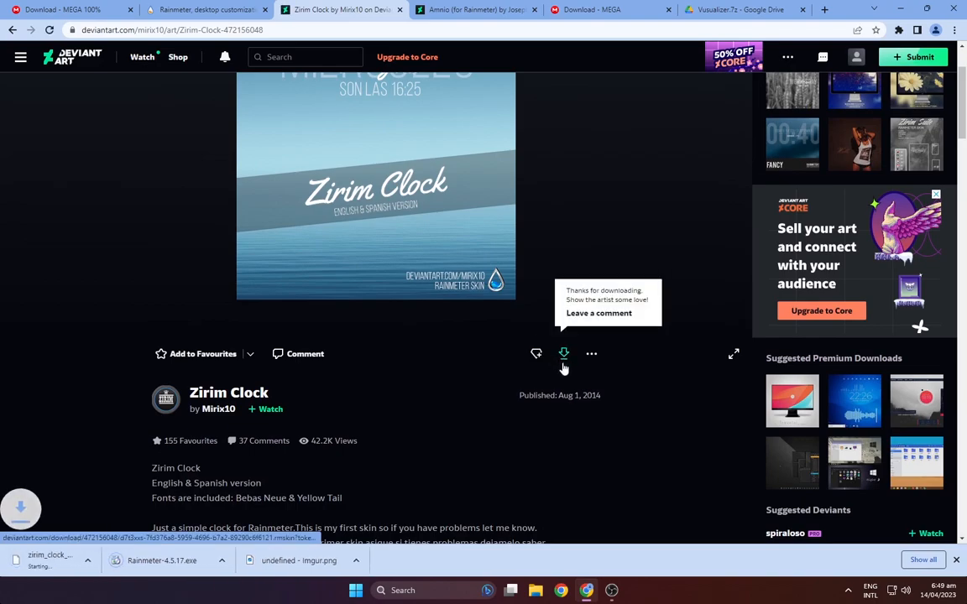
{"action": "left_click", "coordinate": [460, 11]}
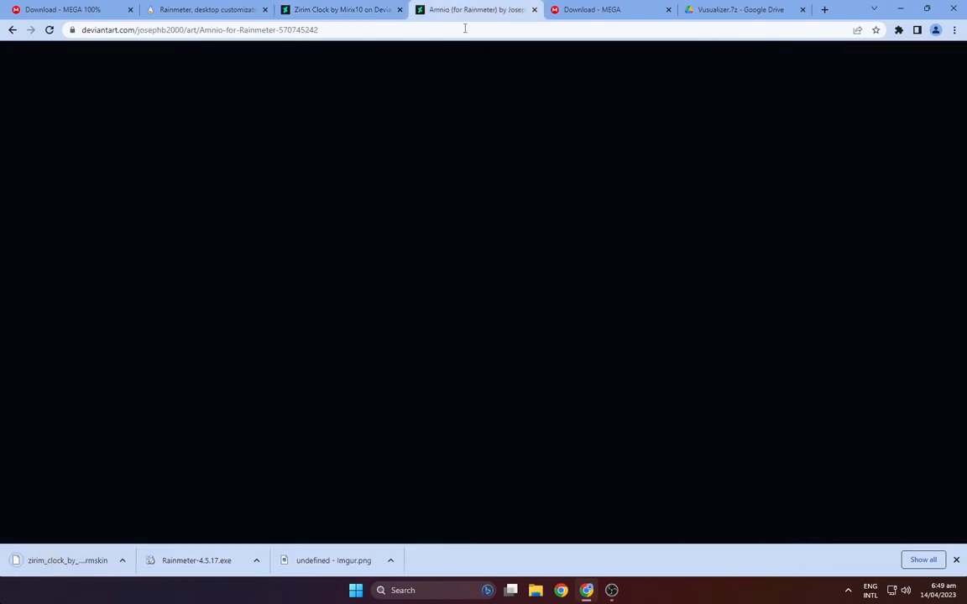
{"action": "left_click", "coordinate": [562, 469]}
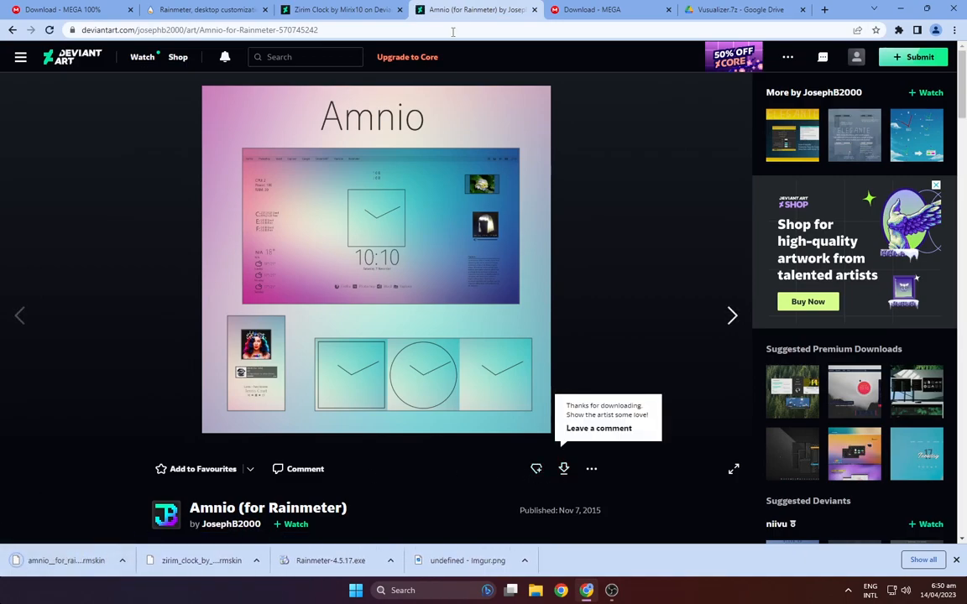
Download unFold with transparency.rmskin from MEGA and Vusualizer.7z from Google Drive, and minimize the browser.
{"action": "left_click", "coordinate": [591, 9]}
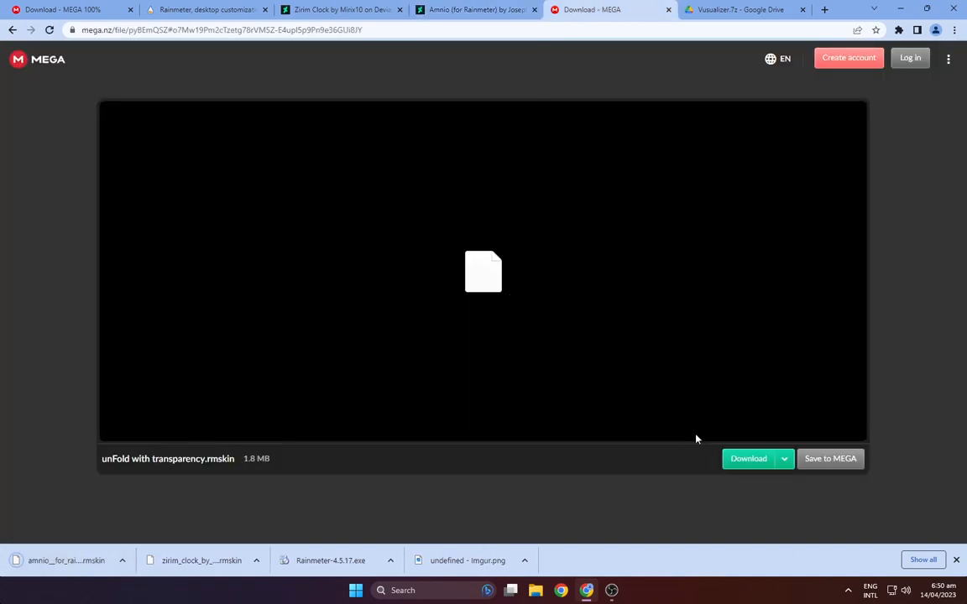
{"action": "left_click", "coordinate": [741, 460]}
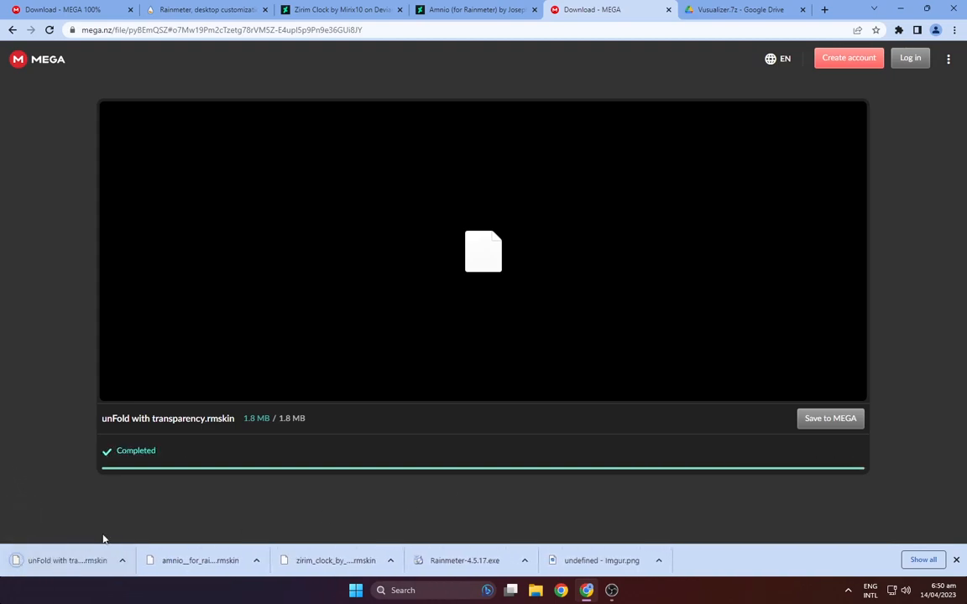
{"action": "left_click", "coordinate": [684, 8]}
{"action": "left_click", "coordinate": [865, 60]}
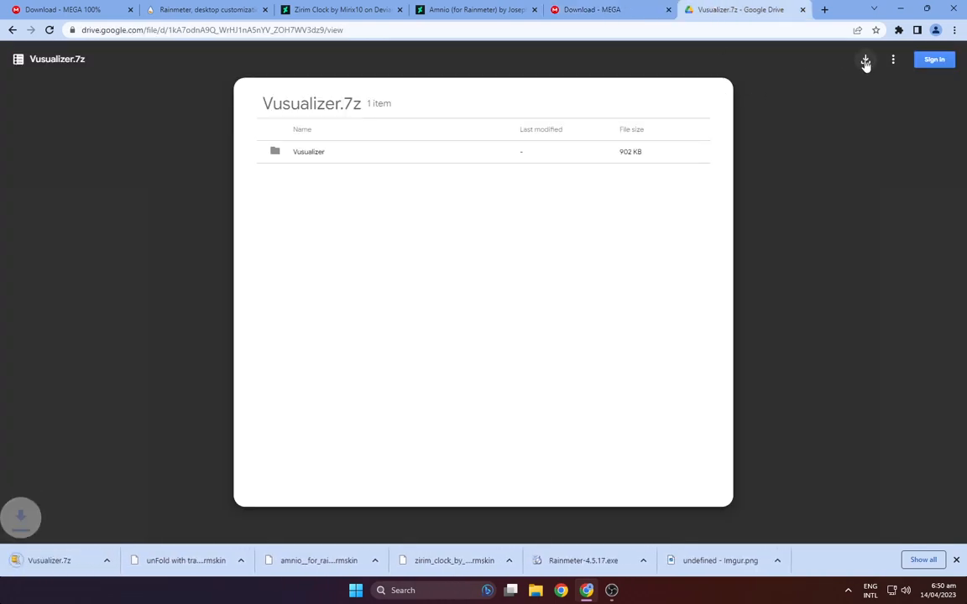
{"action": "left_click", "coordinate": [900, 9]}
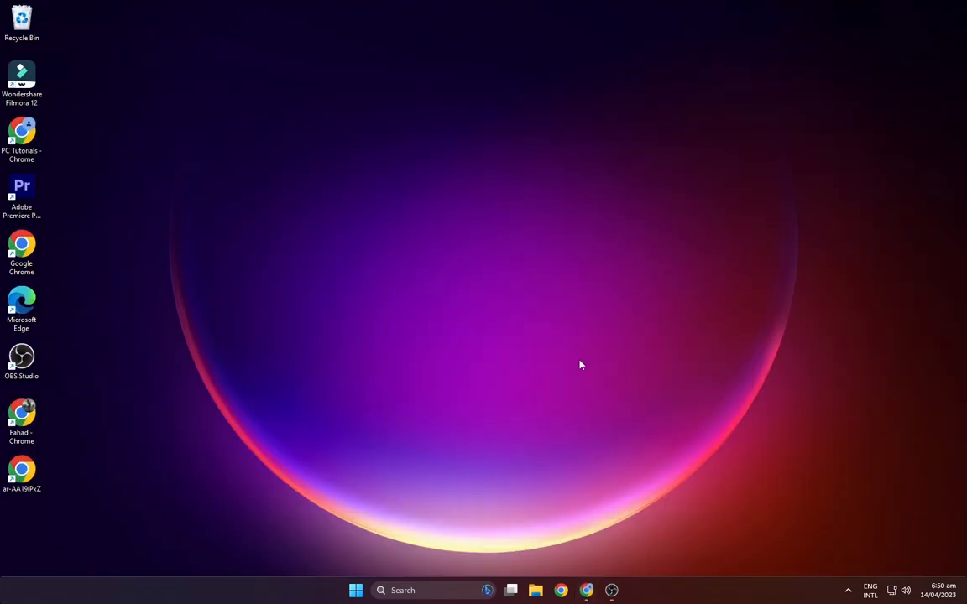
Set the downloaded undefined - Imgur picture in the Downloads folder as the desktop background.
{"action": "left_click", "coordinate": [534, 586]}
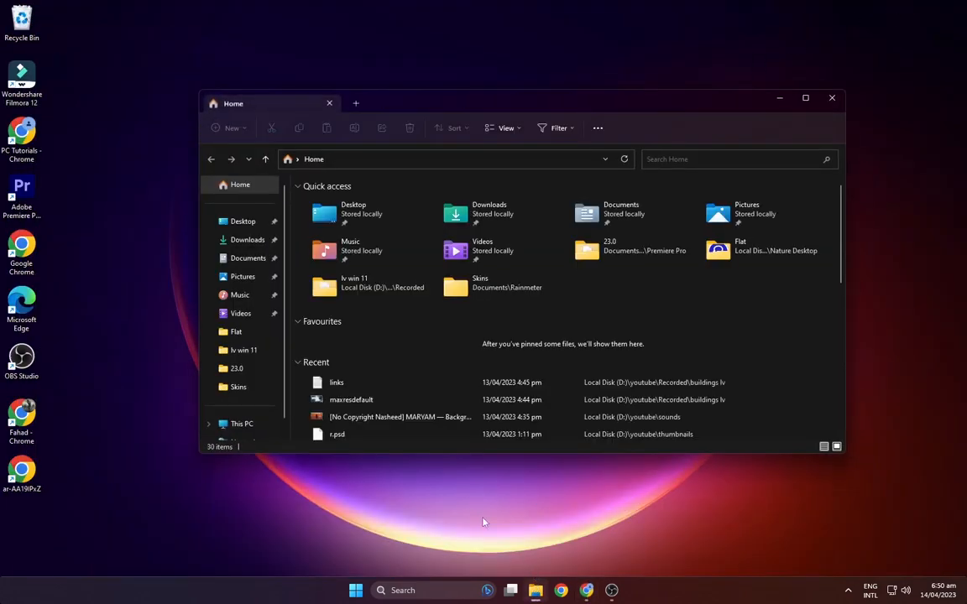
{"action": "left_click", "coordinate": [246, 240]}
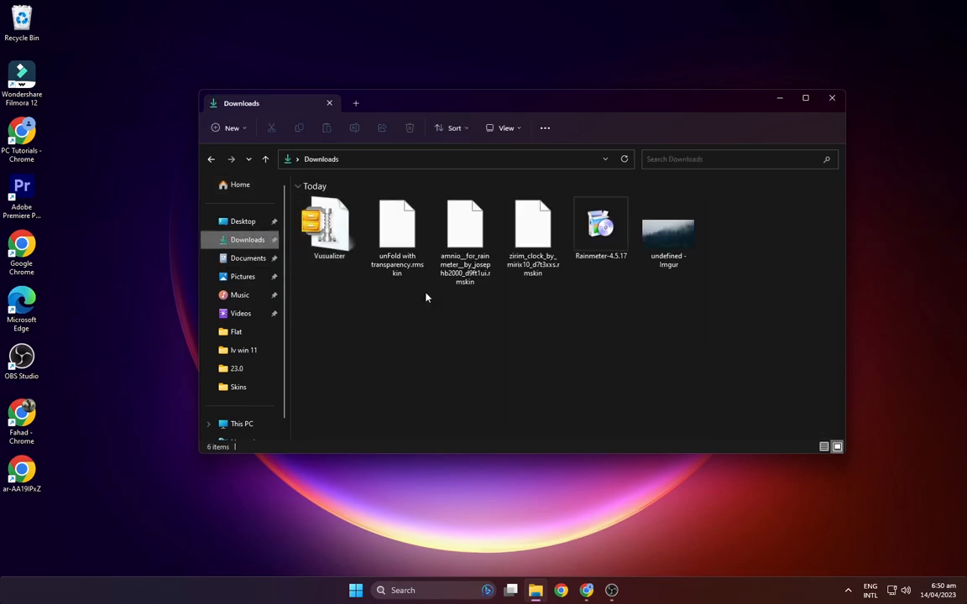
{"action": "right_click", "coordinate": [661, 233]}
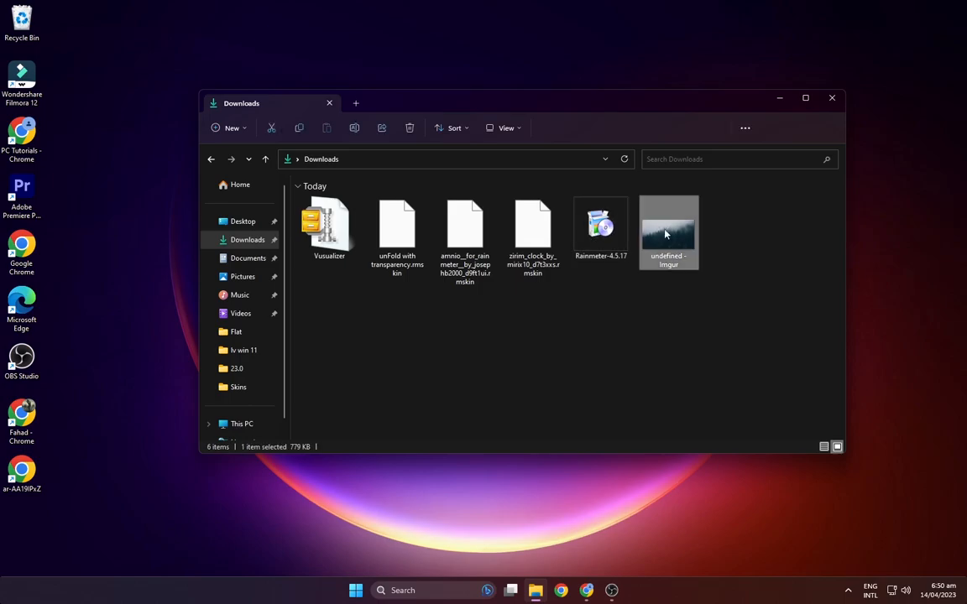
{"action": "left_click", "coordinate": [701, 307]}
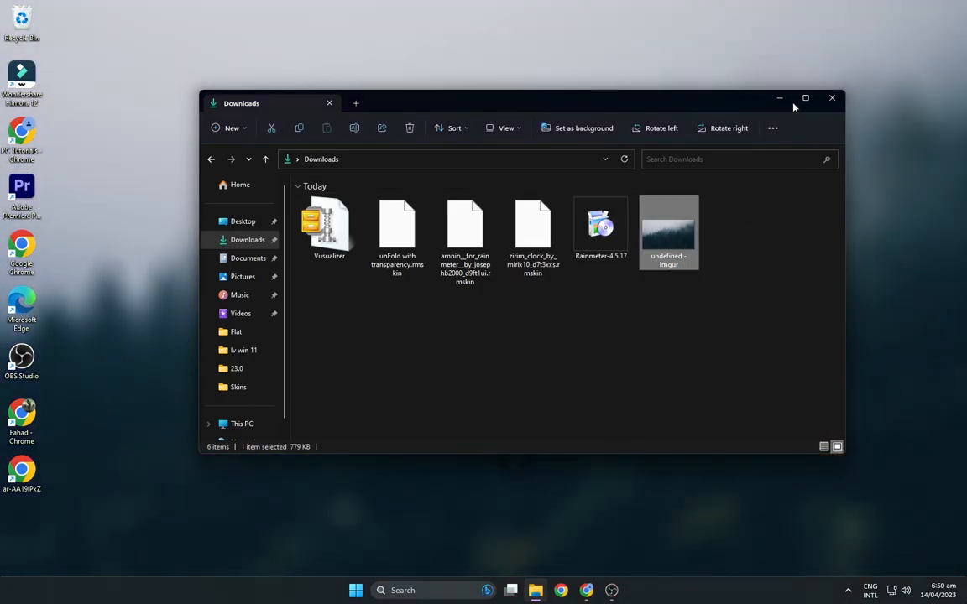
{"action": "left_click", "coordinate": [779, 99]}
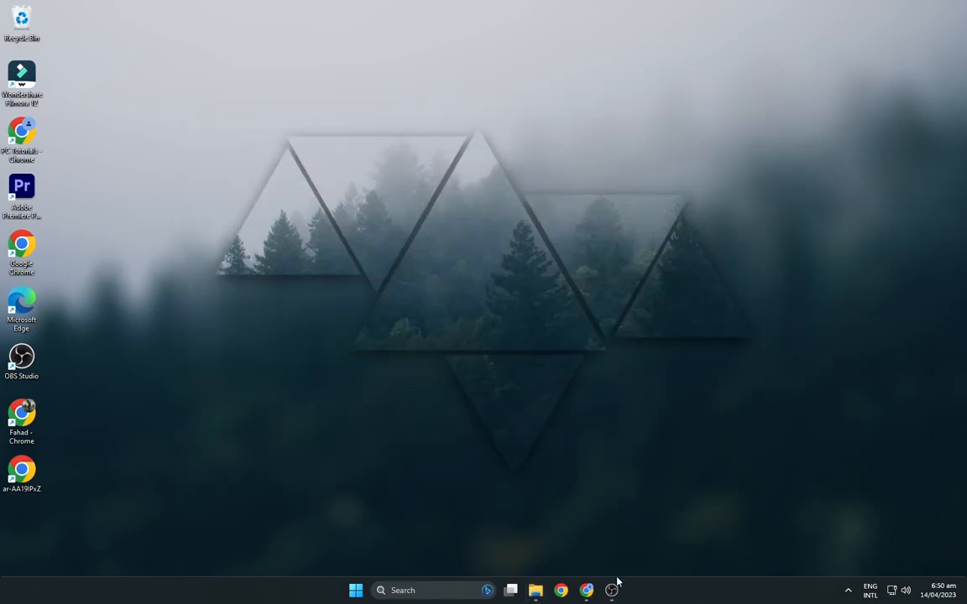
Extract the Vusualizer archive into its own folder in Downloads and delete the archive.
{"action": "left_click", "coordinate": [536, 590]}
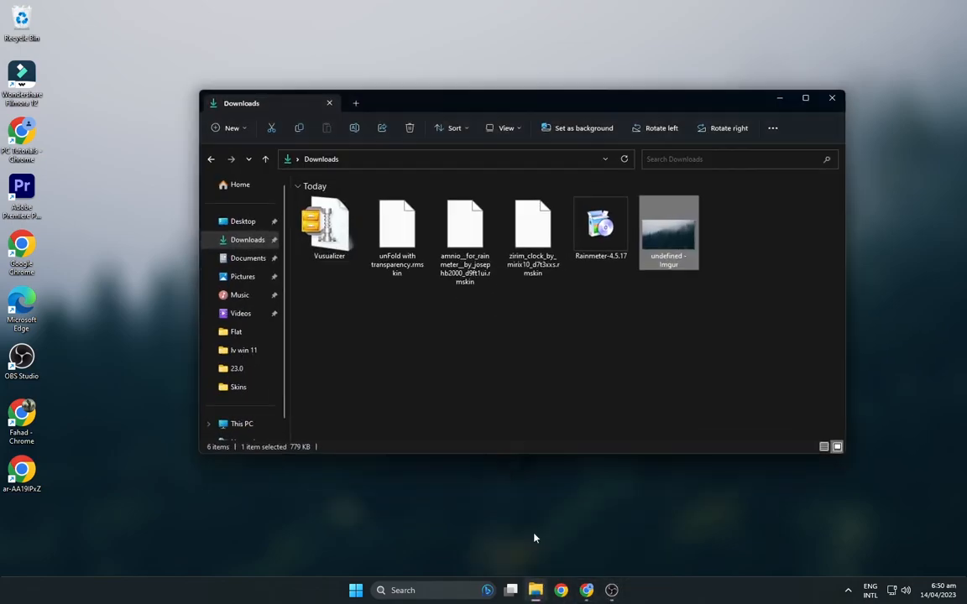
{"action": "left_click", "coordinate": [326, 225]}
{"action": "right_click", "coordinate": [329, 233]}
{"action": "mouse_move", "coordinate": [442, 392]}
{"action": "left_click", "coordinate": [486, 381]}
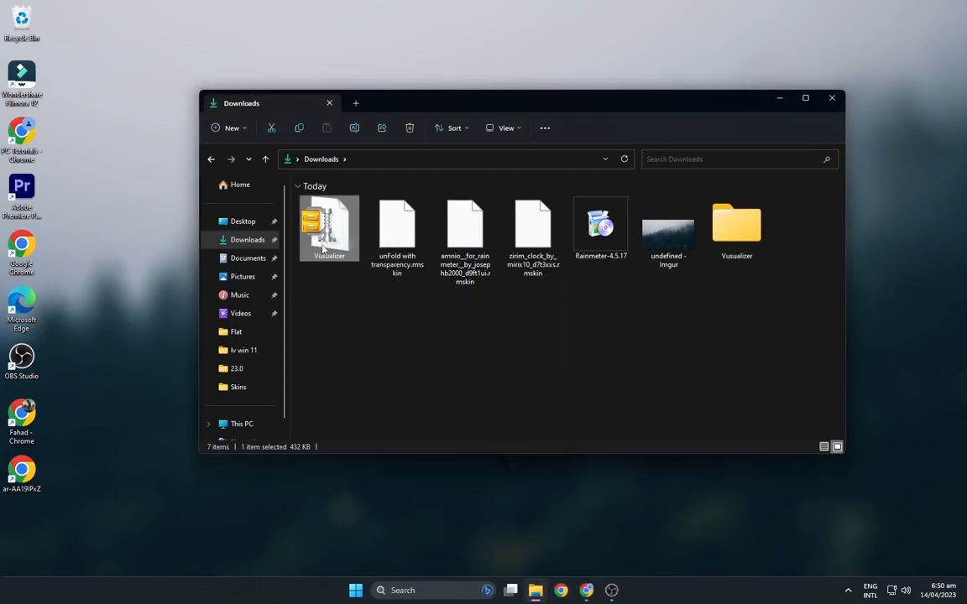
{"action": "key", "text": "Delete"}
Install Rainmeter by running the downloaded Rainmeter-4.5.17 installer from the Downloads folder.
{"action": "left_click", "coordinate": [538, 241]}
{"action": "right_click", "coordinate": [538, 241]}
{"action": "left_click", "coordinate": [587, 293]}
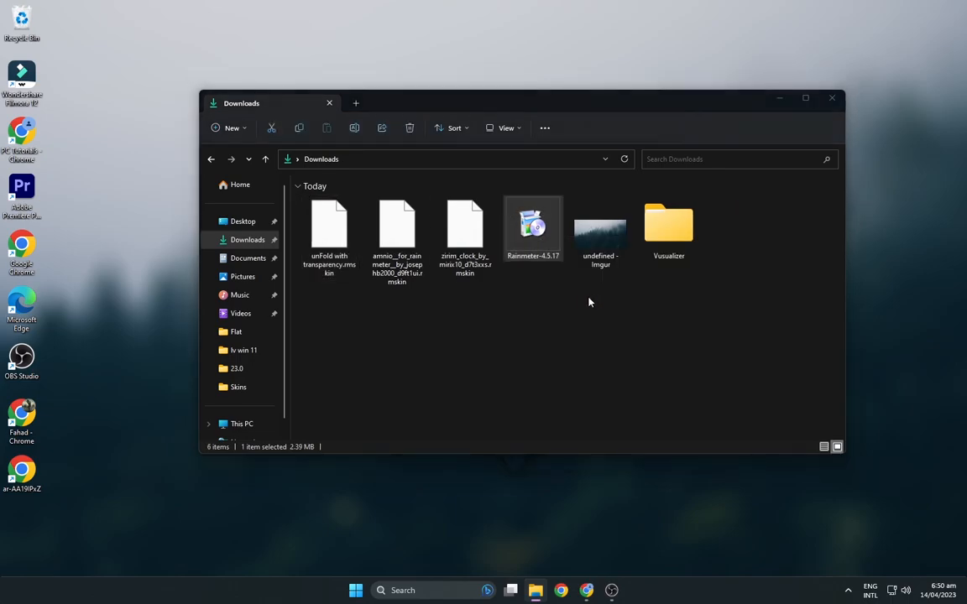
{"action": "left_click", "coordinate": [546, 386]}
{"action": "left_click", "coordinate": [546, 386]}
{"action": "left_click", "coordinate": [546, 386]}
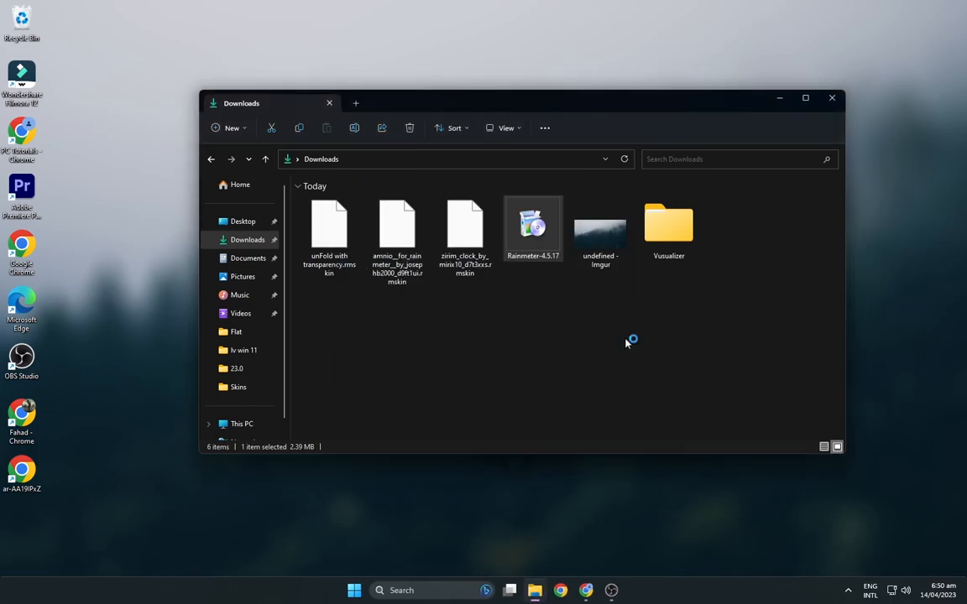
Unload all of Rainmeter's default illustro skins from the desktop, including Disks, System and the clock, and dismiss its welcome notification.
{"action": "left_click", "coordinate": [780, 99]}
{"action": "right_click", "coordinate": [545, 359]}
{"action": "left_click", "coordinate": [596, 491]}
{"action": "right_click", "coordinate": [917, 134]}
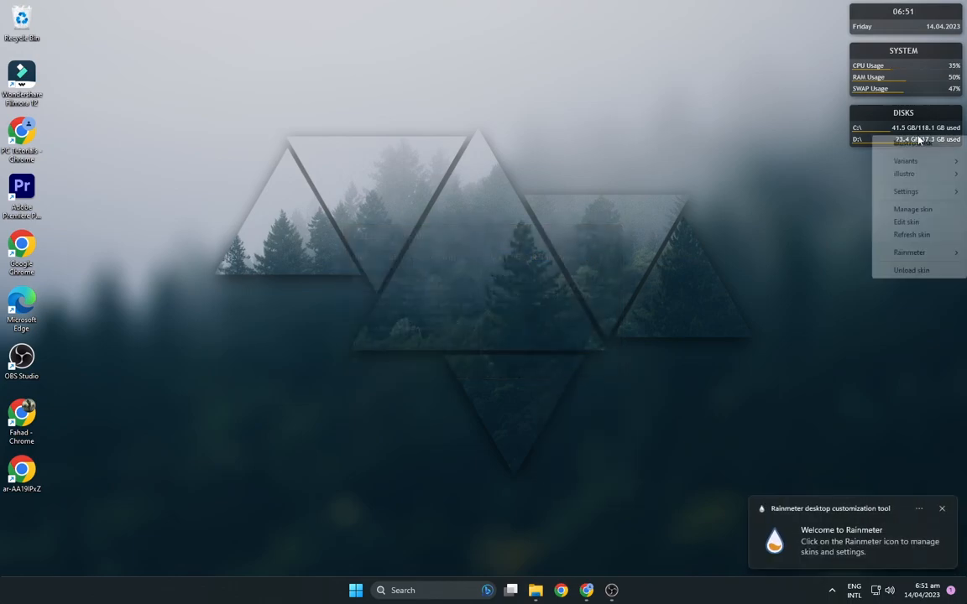
{"action": "left_click", "coordinate": [921, 269]}
{"action": "right_click", "coordinate": [915, 80]}
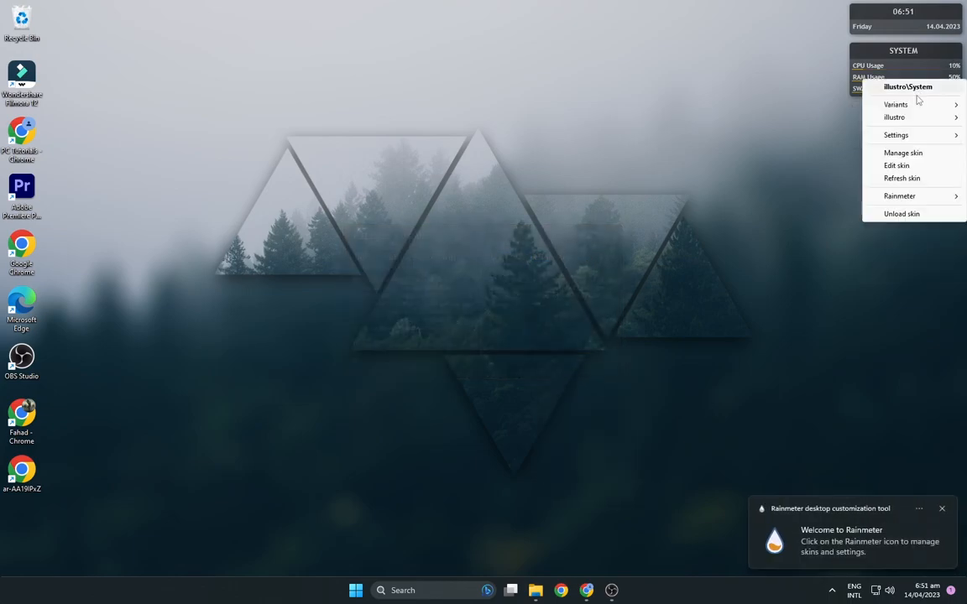
{"action": "left_click", "coordinate": [901, 213]}
{"action": "right_click", "coordinate": [898, 20]}
{"action": "left_click", "coordinate": [906, 155]}
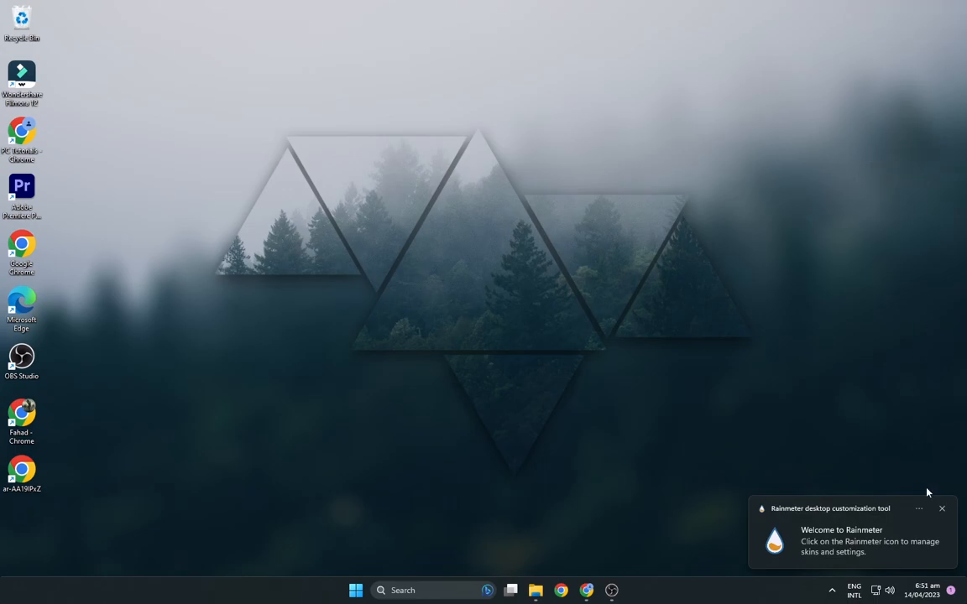
{"action": "left_click", "coordinate": [942, 510]}
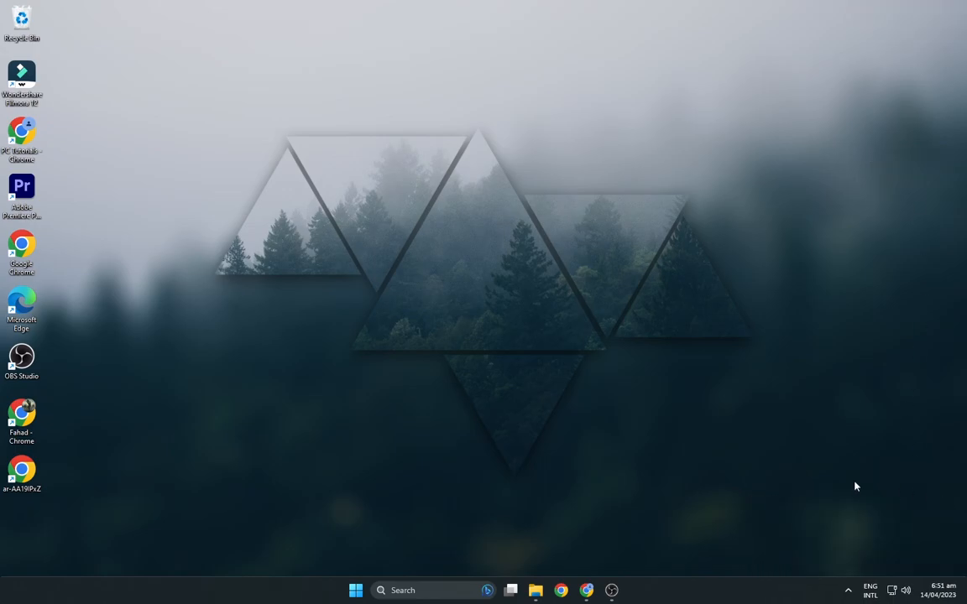
Install the unFold with transparency skin package from the Downloads folder.
{"action": "left_click", "coordinate": [535, 593]}
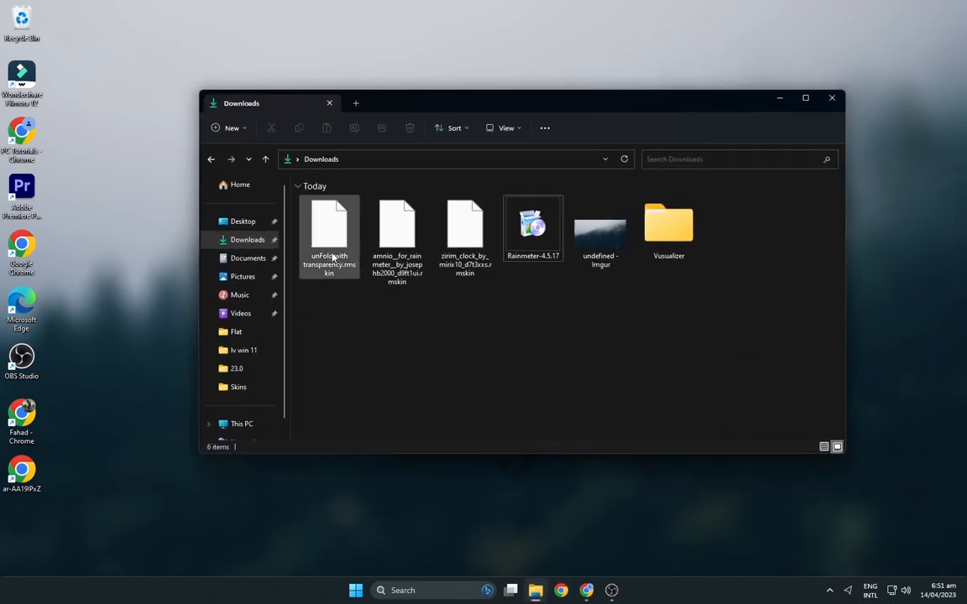
{"action": "double_click", "coordinate": [332, 252]}
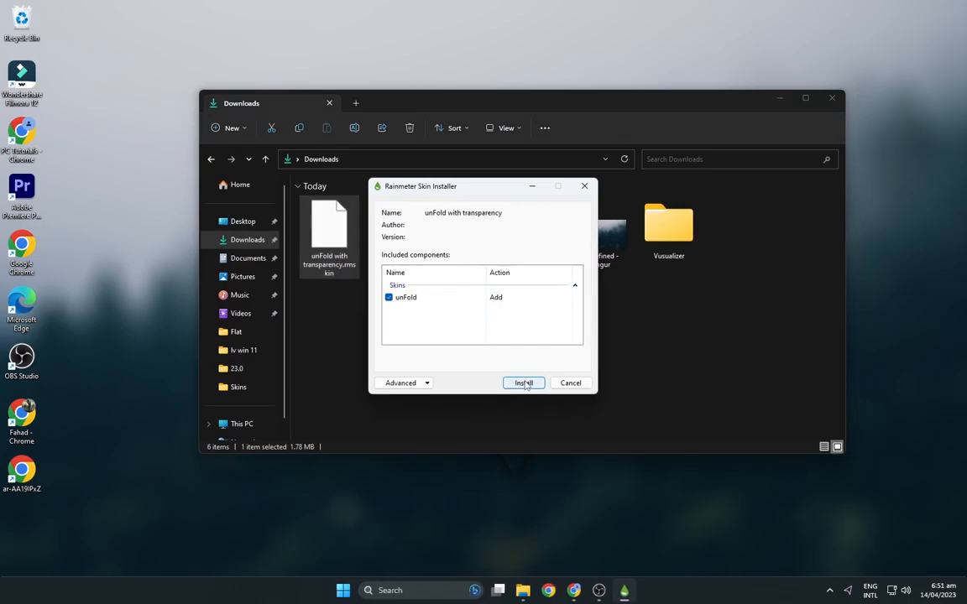
{"action": "left_click", "coordinate": [519, 384]}
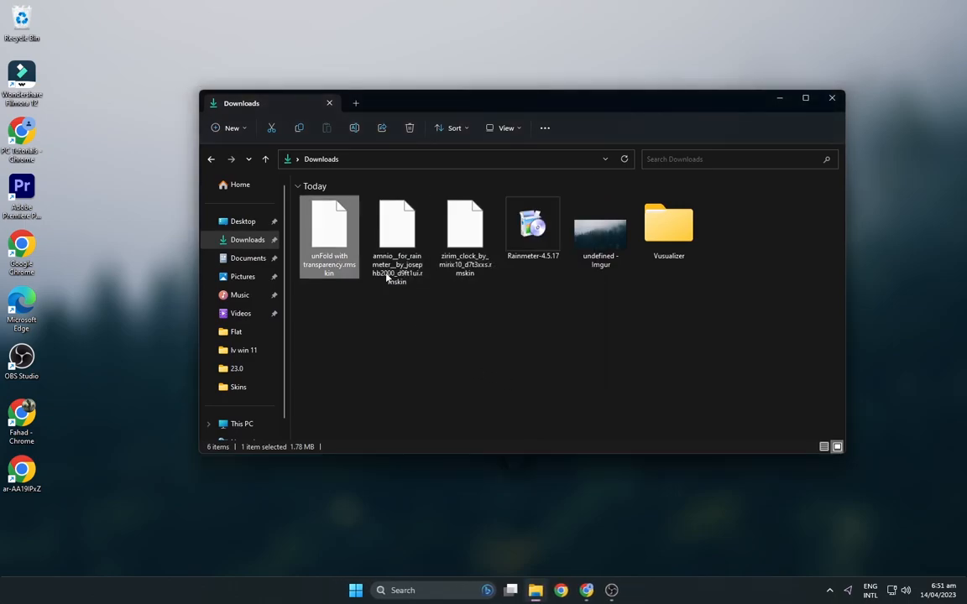
Install the Amnio and Zirim Clock skin packages from the Downloads folder.
{"action": "double_click", "coordinate": [390, 231]}
{"action": "left_click", "coordinate": [523, 401]}
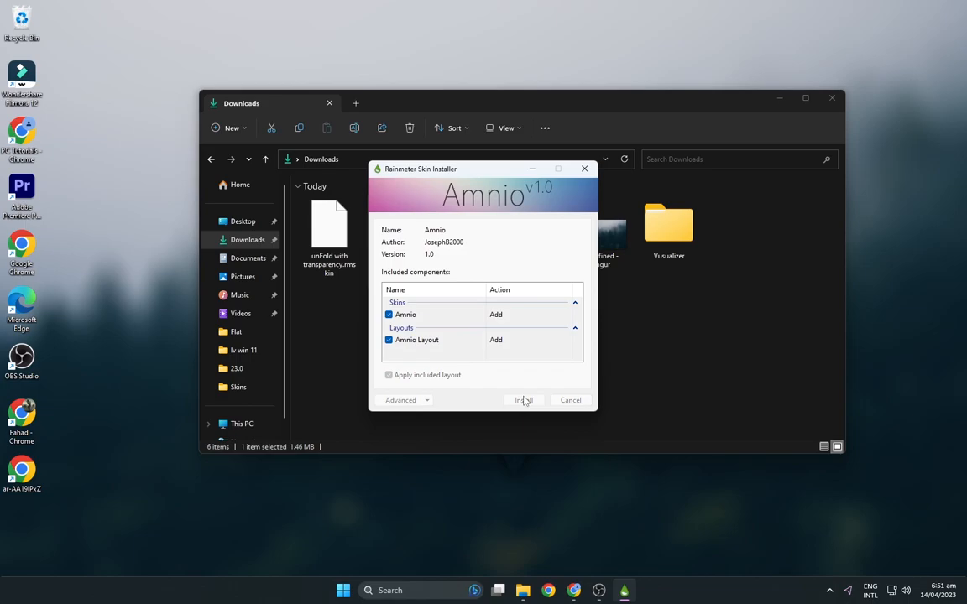
{"action": "double_click", "coordinate": [464, 225]}
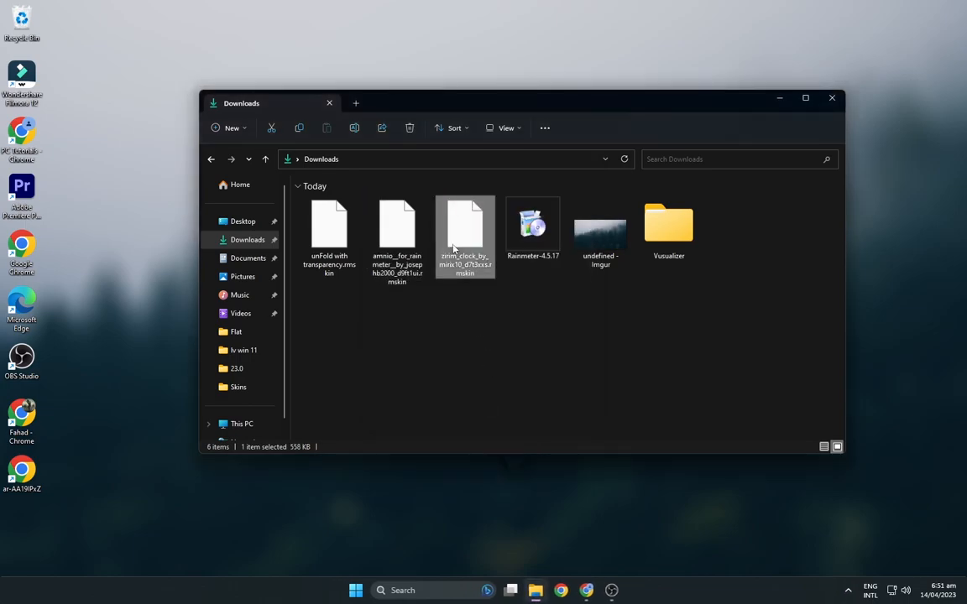
{"action": "key", "text": "Return"}
Copy the inner Vusualizer folder from Downloads into the Skins folder under Documents\Rainmeter, and close File Explorer.
{"action": "double_click", "coordinate": [684, 236]}
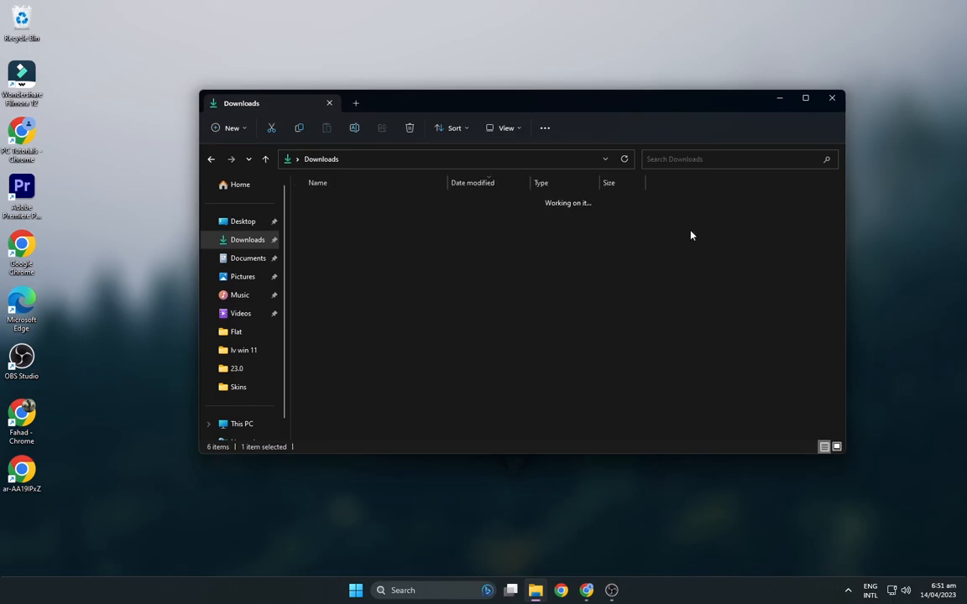
{"action": "left_click_drag", "start_coordinate": [429, 241], "coordinate": [390, 218]}
{"action": "right_click", "coordinate": [392, 217]}
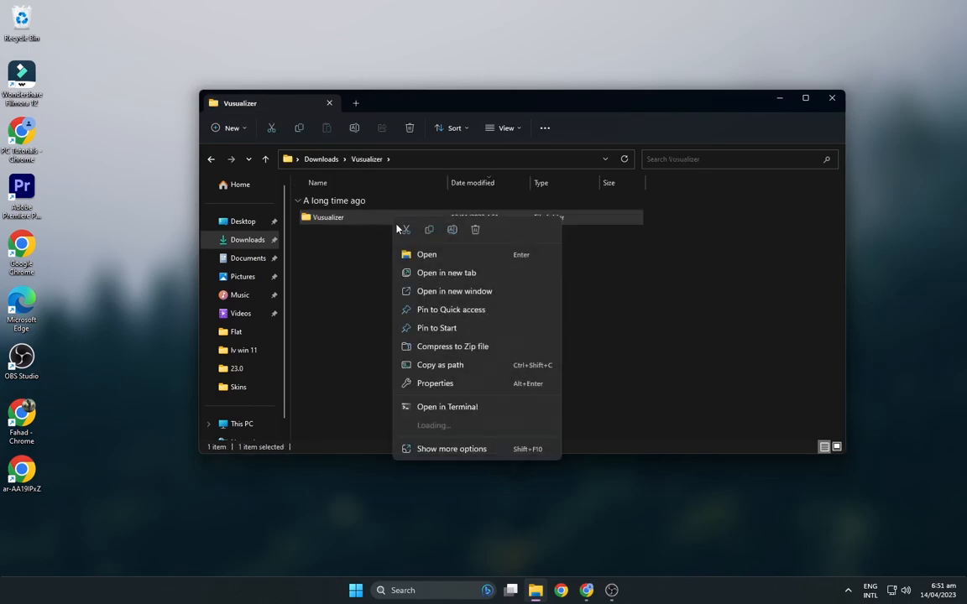
{"action": "key", "text": "Escape"}
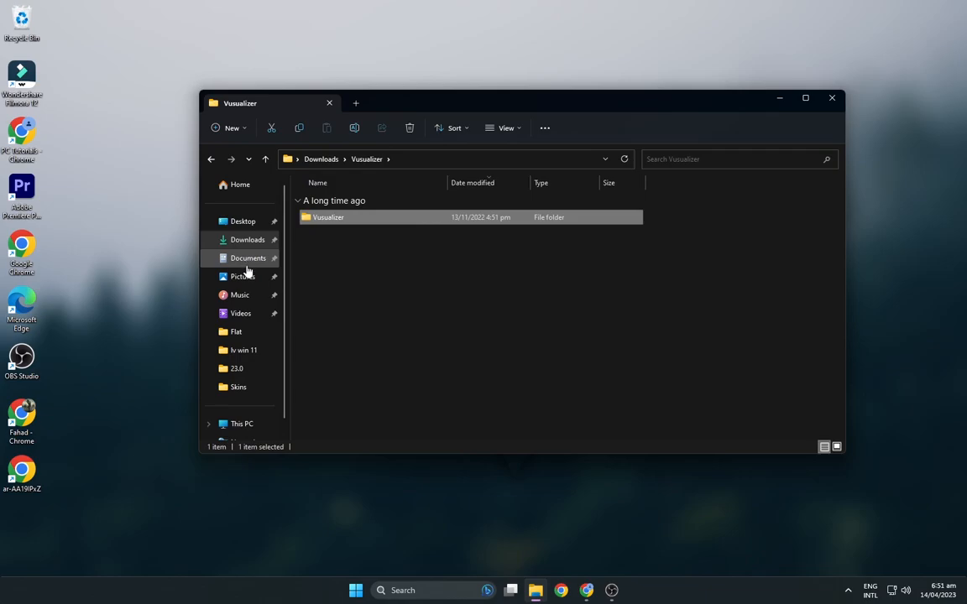
{"action": "left_click", "coordinate": [248, 260]}
{"action": "double_click", "coordinate": [399, 220]}
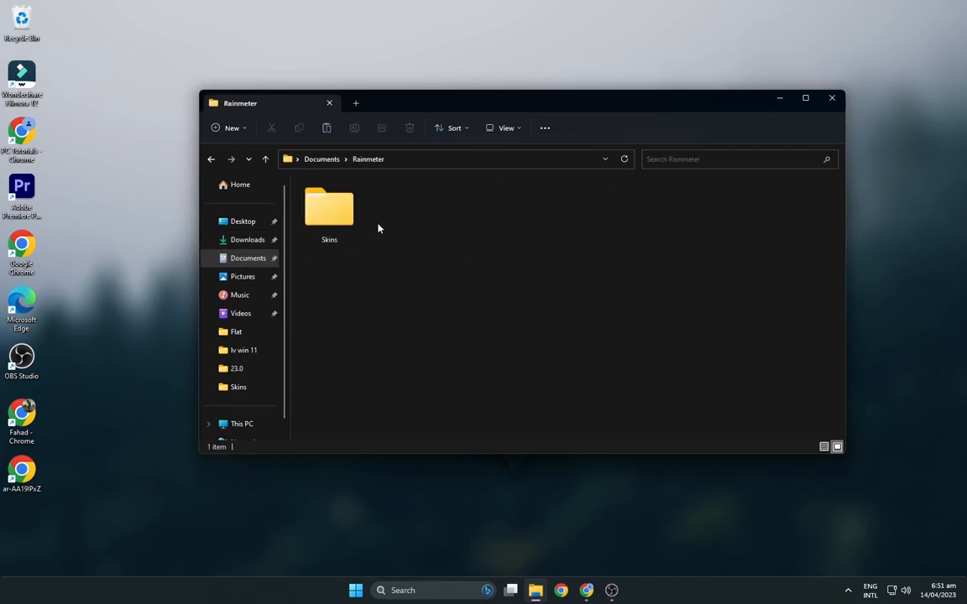
{"action": "double_click", "coordinate": [327, 206]}
{"action": "right_click", "coordinate": [411, 342]}
{"action": "left_click", "coordinate": [423, 352]}
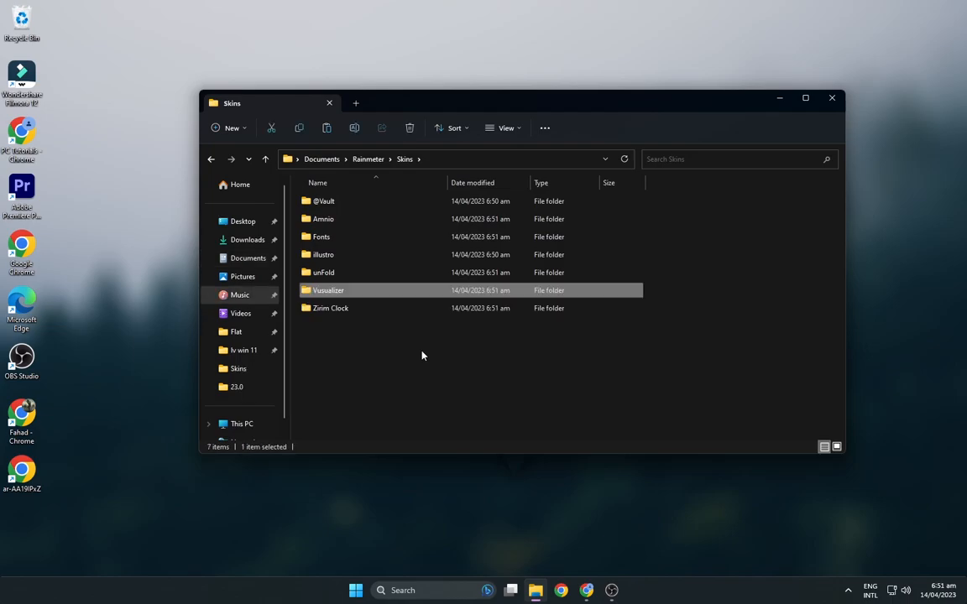
{"action": "left_click", "coordinate": [381, 327]}
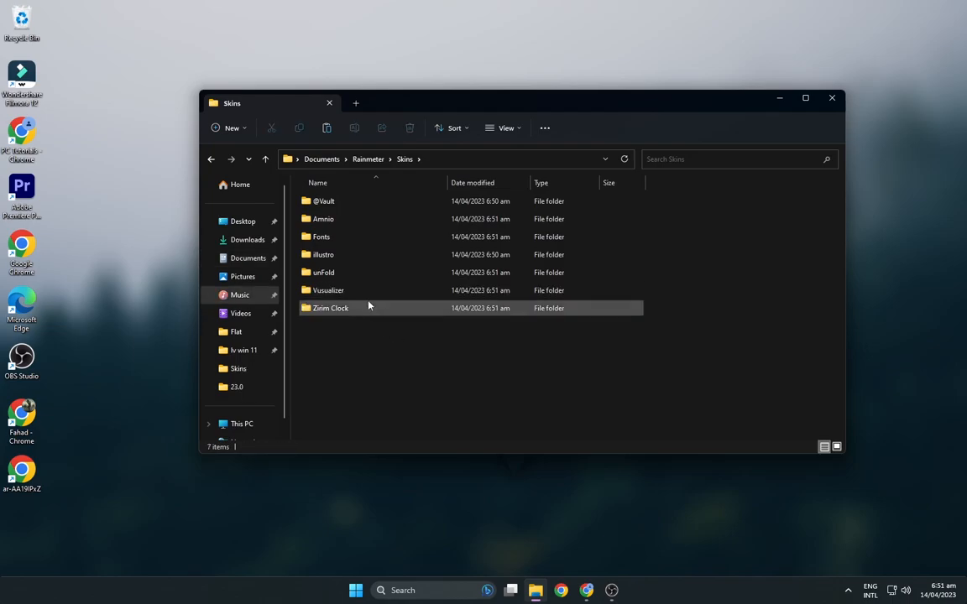
{"action": "left_click", "coordinate": [832, 99]}
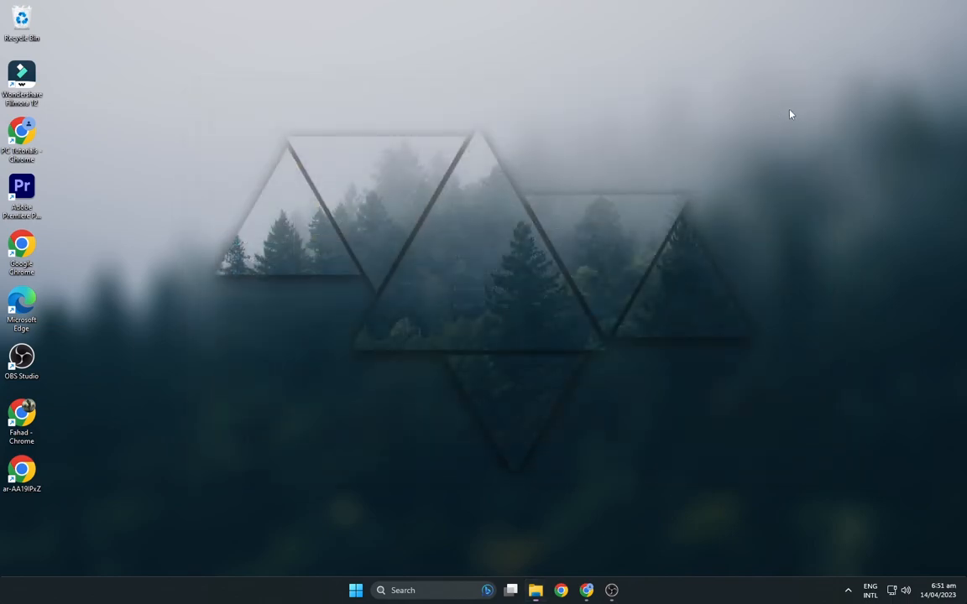
Hide all desktop icons so only the wallpaper shows.
{"action": "right_click", "coordinate": [110, 96]}
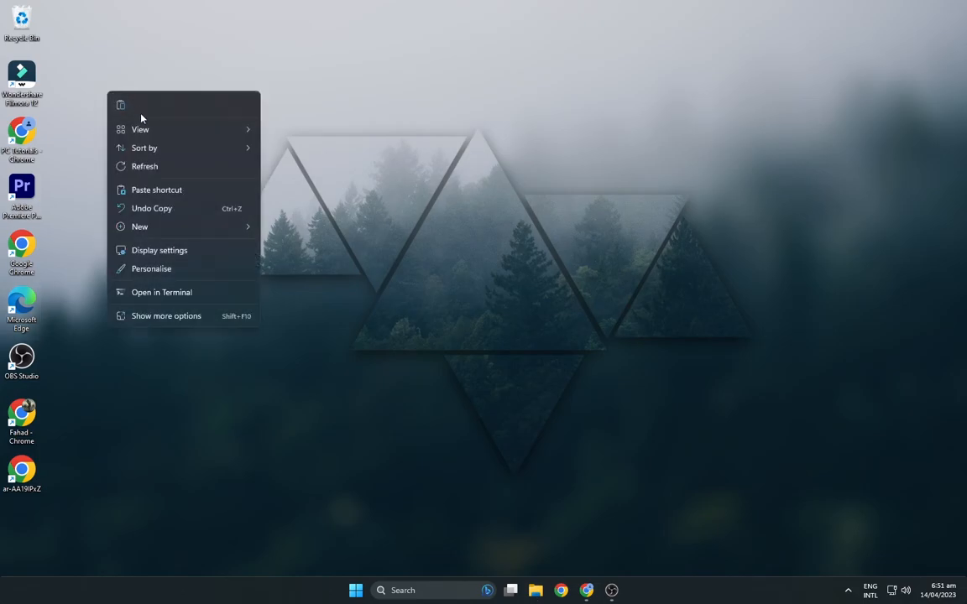
{"action": "mouse_move", "coordinate": [212, 130]}
{"action": "left_click", "coordinate": [321, 287]}
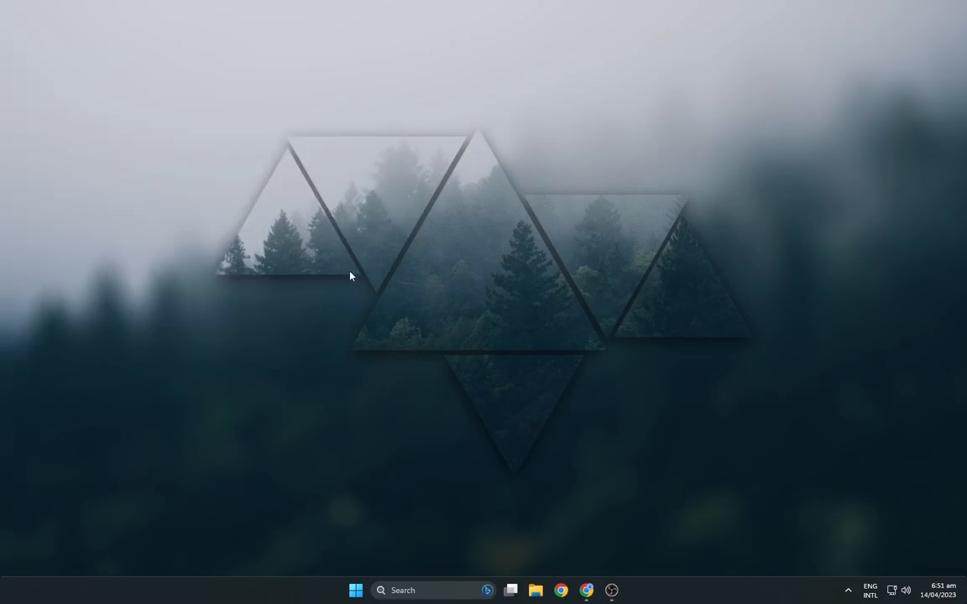
Open Rainmeter's skin manager, load English.ini from Zirim Clock, and place the clock inside the wallpaper's large central triangle.
{"action": "left_click", "coordinate": [846, 590]}
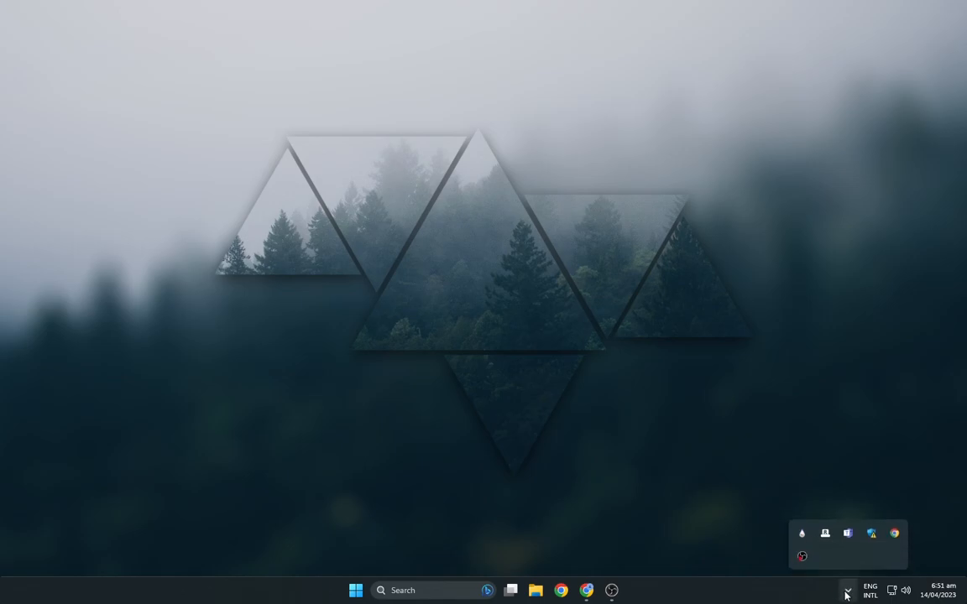
{"action": "left_click", "coordinate": [801, 532]}
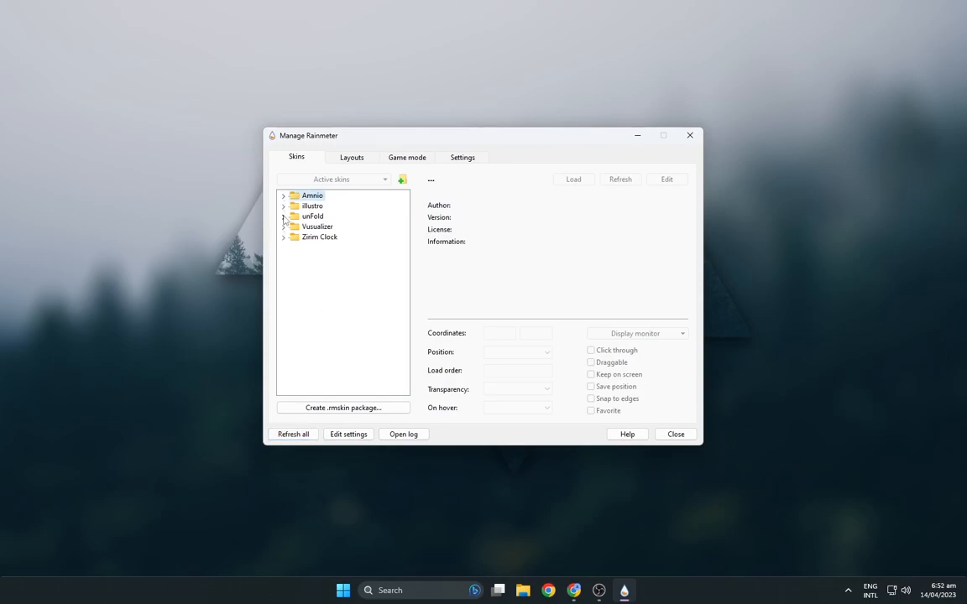
{"action": "left_click", "coordinate": [284, 239]}
{"action": "right_click", "coordinate": [327, 247]}
{"action": "left_click", "coordinate": [339, 256]}
{"action": "left_click_drag", "start_coordinate": [349, 142], "coordinate": [319, 415]}
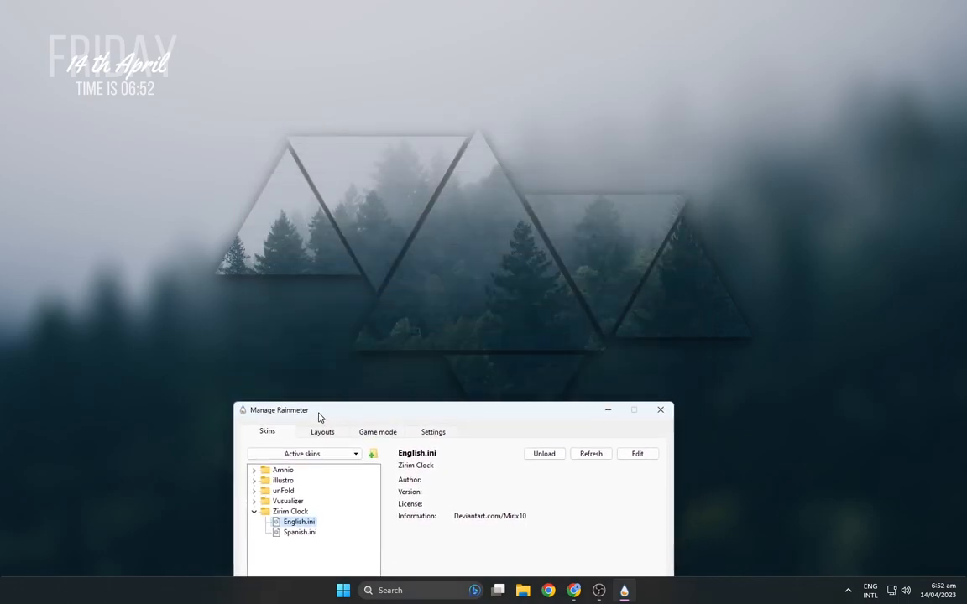
{"action": "left_click_drag", "start_coordinate": [110, 63], "coordinate": [472, 296]}
Load Visualizer.ini from the Vusualizer skins and place it in the inverted triangle to the right of the clock.
{"action": "left_click_drag", "start_coordinate": [427, 414], "coordinate": [459, 172]}
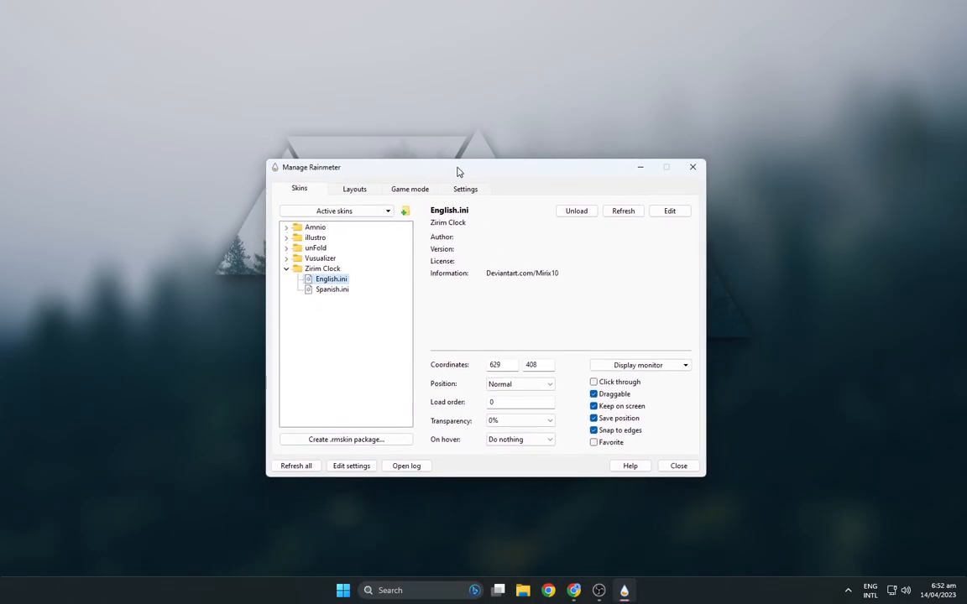
{"action": "left_click", "coordinate": [286, 270]}
{"action": "left_click", "coordinate": [285, 259]}
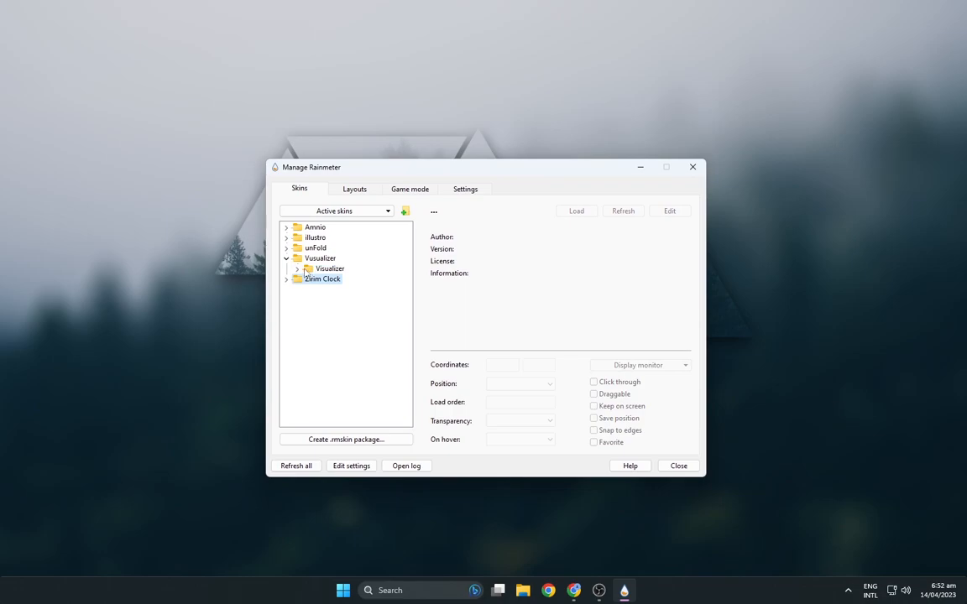
{"action": "left_click", "coordinate": [296, 268]}
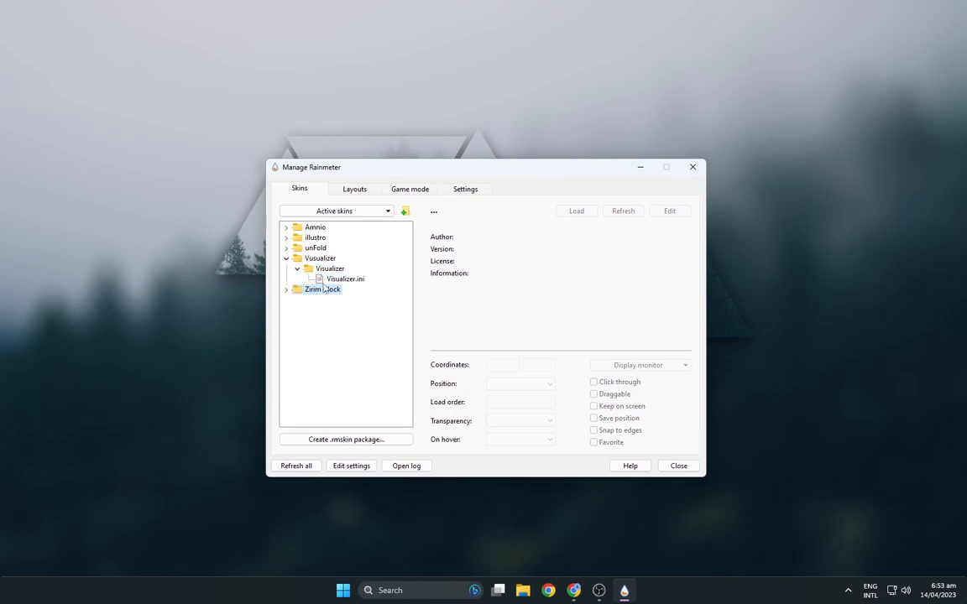
{"action": "right_click", "coordinate": [345, 278]}
{"action": "left_click", "coordinate": [364, 284]}
{"action": "left_click_drag", "start_coordinate": [453, 176], "coordinate": [127, 348]}
{"action": "left_click", "coordinate": [190, 79]}
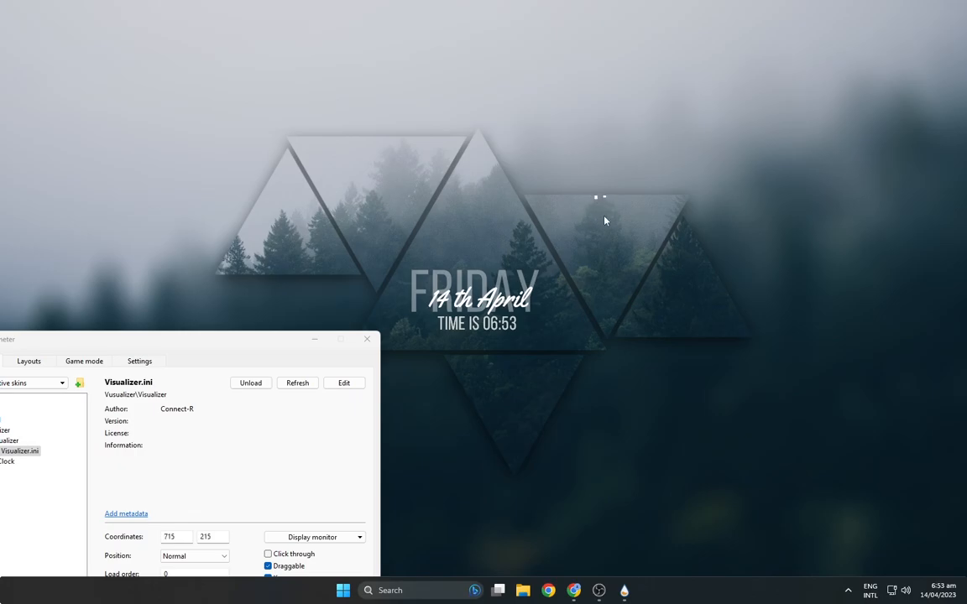
Load the CPU.ini skin from Amnio's System folder.
{"action": "left_click_drag", "start_coordinate": [113, 339], "coordinate": [468, 160]}
{"action": "left_click", "coordinate": [327, 248]}
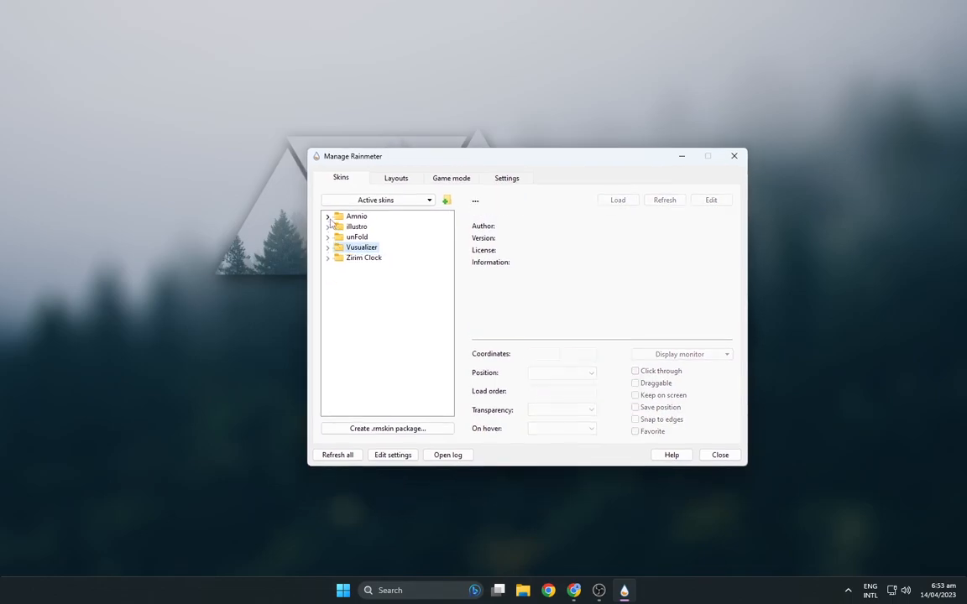
{"action": "left_click", "coordinate": [327, 216]}
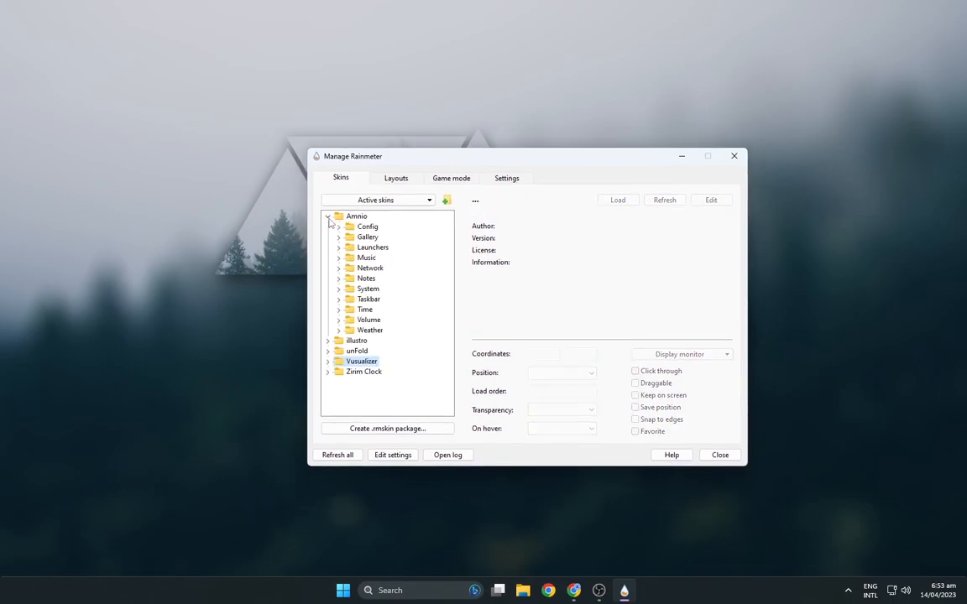
{"action": "left_click", "coordinate": [338, 289]}
{"action": "left_click", "coordinate": [349, 299]}
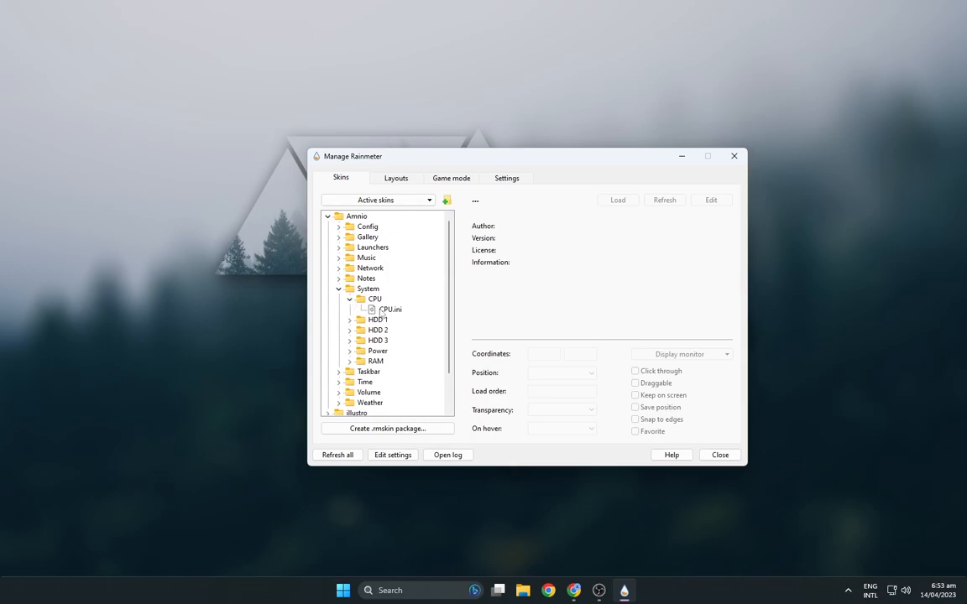
{"action": "right_click", "coordinate": [392, 310]}
{"action": "left_click", "coordinate": [407, 315]}
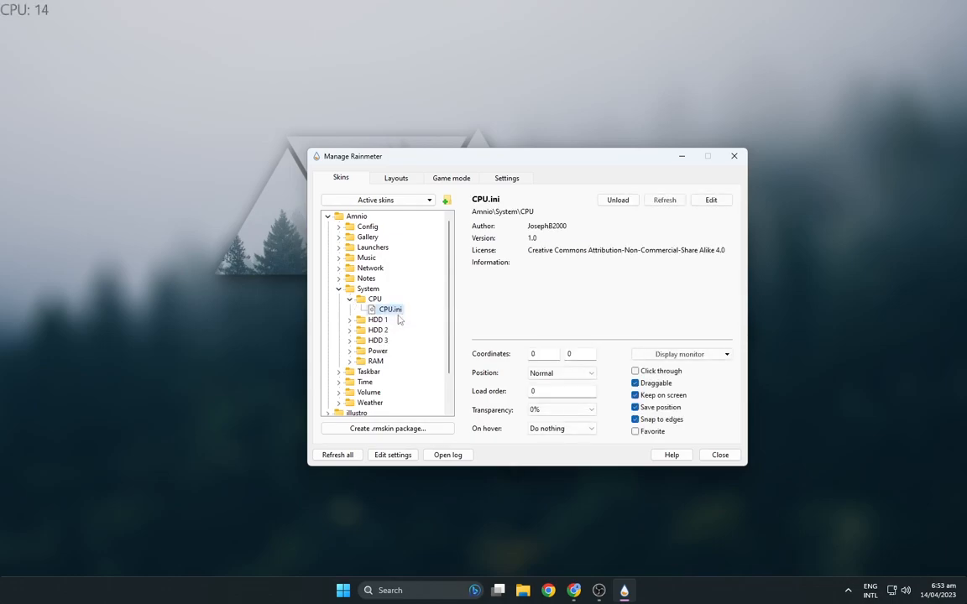
{"action": "left_click", "coordinate": [349, 298]}
Load the RAM.ini skin from Amnio's System folder.
{"action": "left_click", "coordinate": [349, 350]}
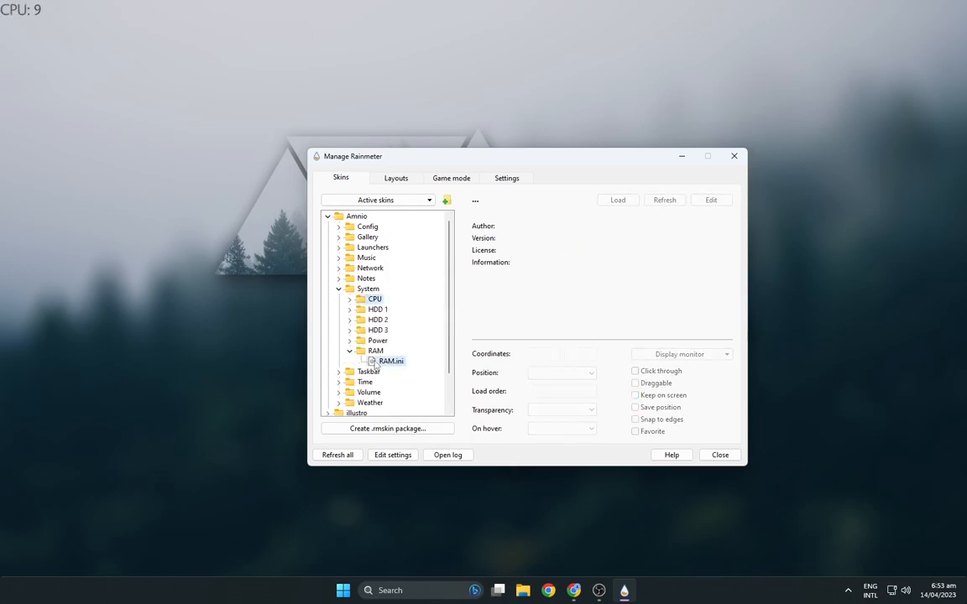
{"action": "right_click", "coordinate": [392, 361]}
{"action": "left_click", "coordinate": [403, 369]}
{"action": "left_click", "coordinate": [349, 351]}
Load Power_Icon.ini from Amnio's System\Power folder and separate the overlapping battery, RAM and CPU skins on the desktop.
{"action": "left_click", "coordinate": [349, 339]}
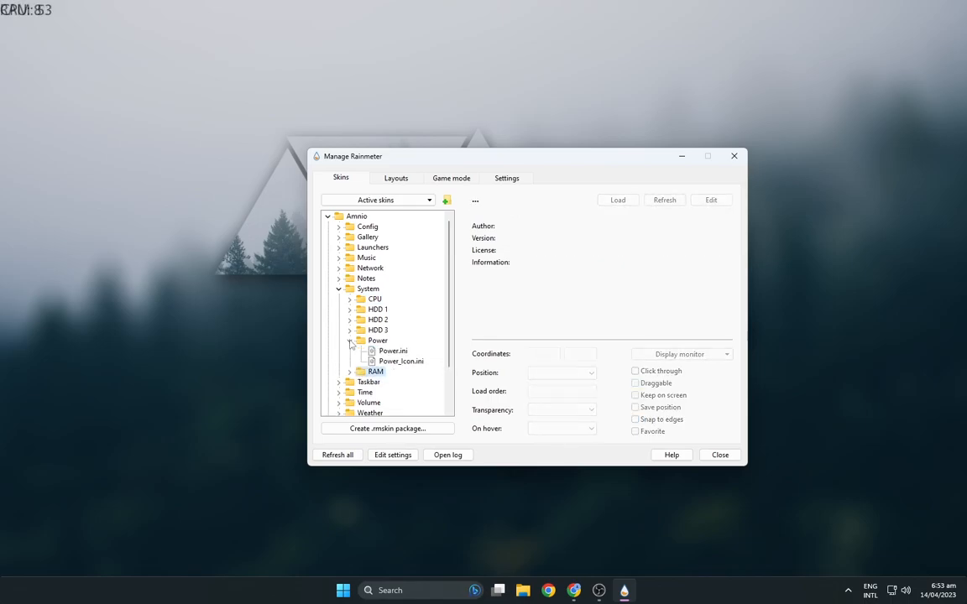
{"action": "right_click", "coordinate": [382, 362]}
{"action": "left_click", "coordinate": [405, 369]}
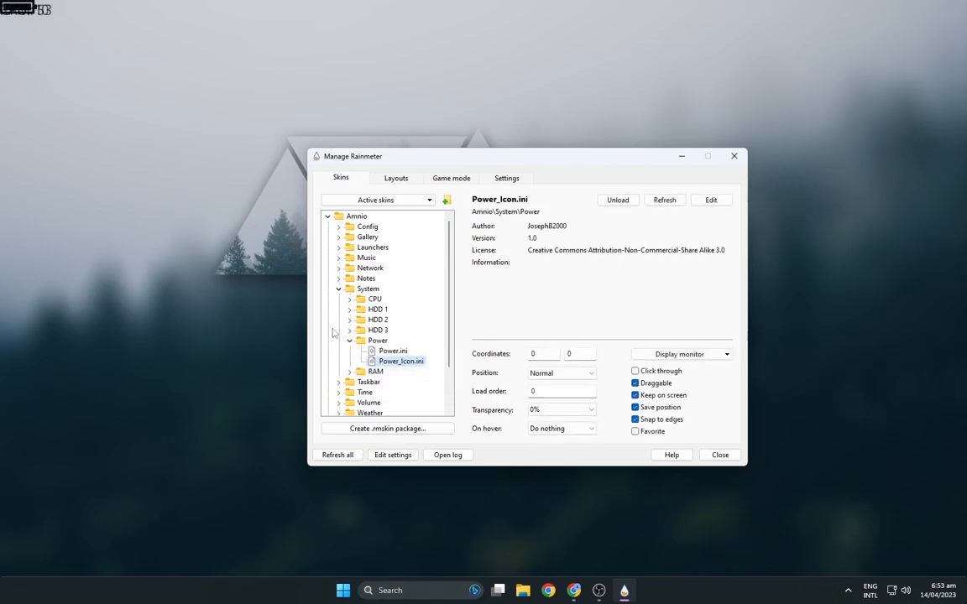
{"action": "left_click_drag", "start_coordinate": [23, 12], "coordinate": [97, 65]}
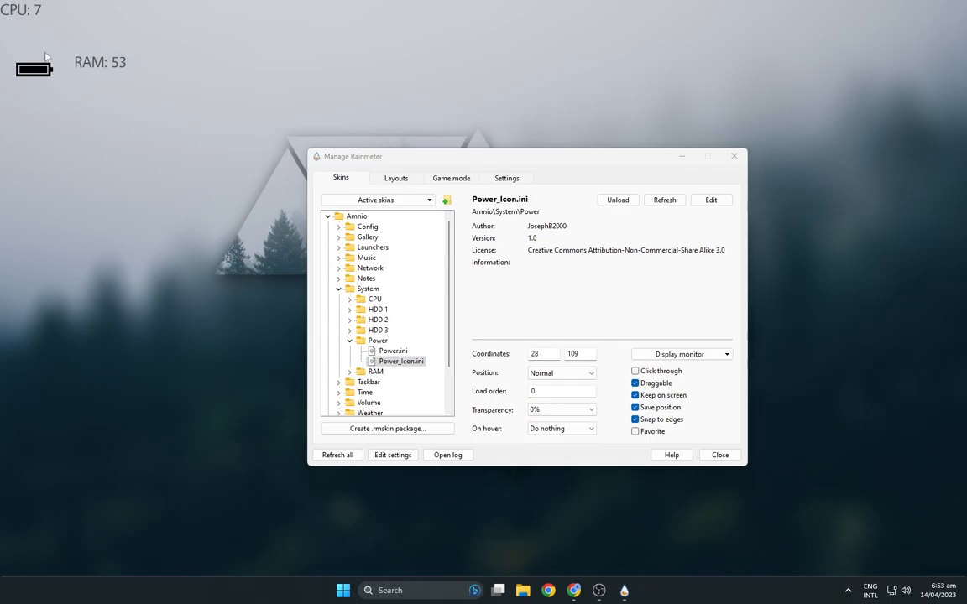
{"action": "left_click", "coordinate": [338, 288]}
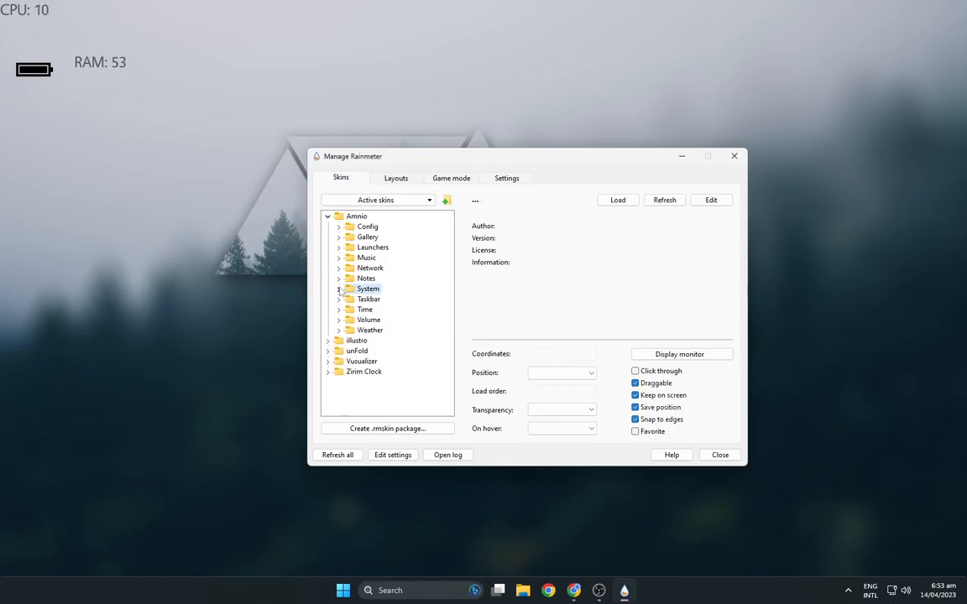
Load Amnio's Config Settings.ini, apply the light colour scheme to the Amnio skins, and close the settings skin.
{"action": "left_click", "coordinate": [338, 226]}
{"action": "right_click", "coordinate": [375, 241]}
{"action": "left_click", "coordinate": [390, 245]}
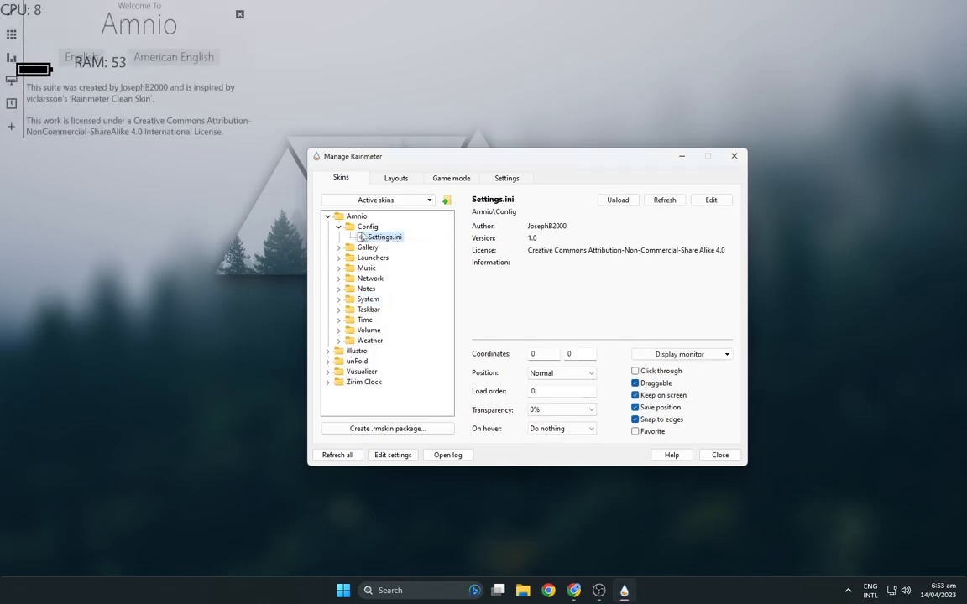
{"action": "left_click_drag", "start_coordinate": [103, 262], "coordinate": [107, 243]}
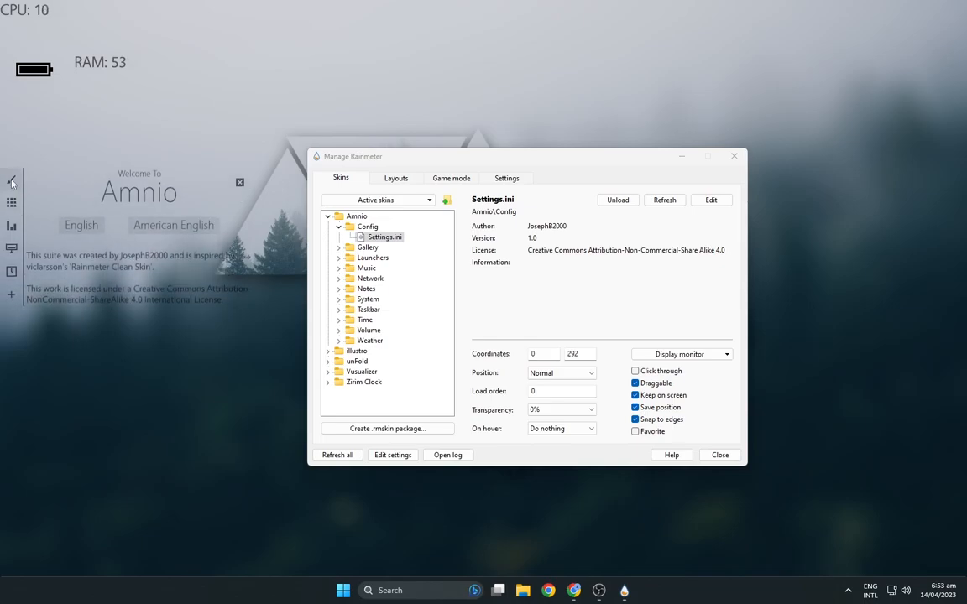
{"action": "left_click", "coordinate": [12, 180]}
{"action": "left_click", "coordinate": [181, 235]}
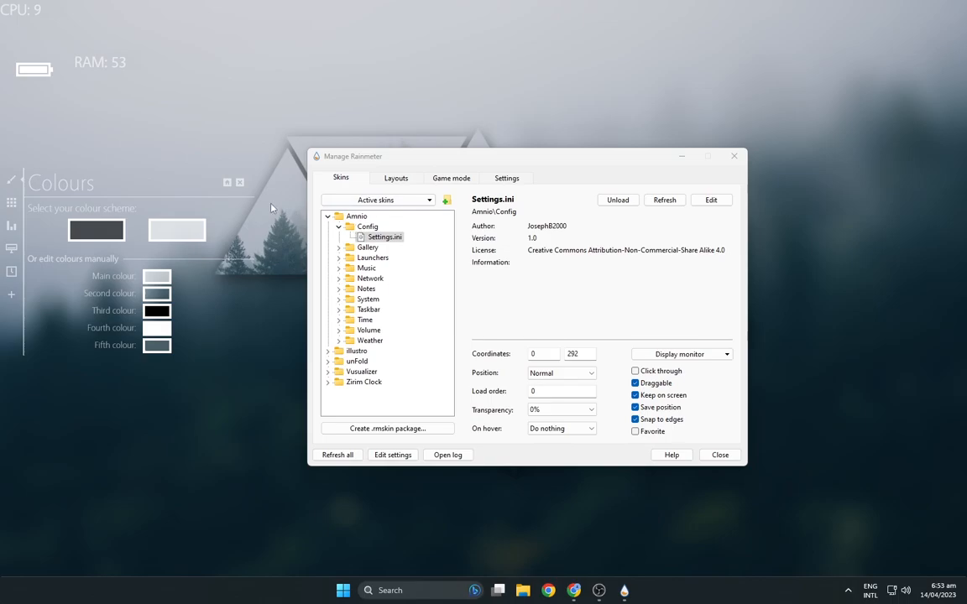
{"action": "left_click", "coordinate": [241, 183]}
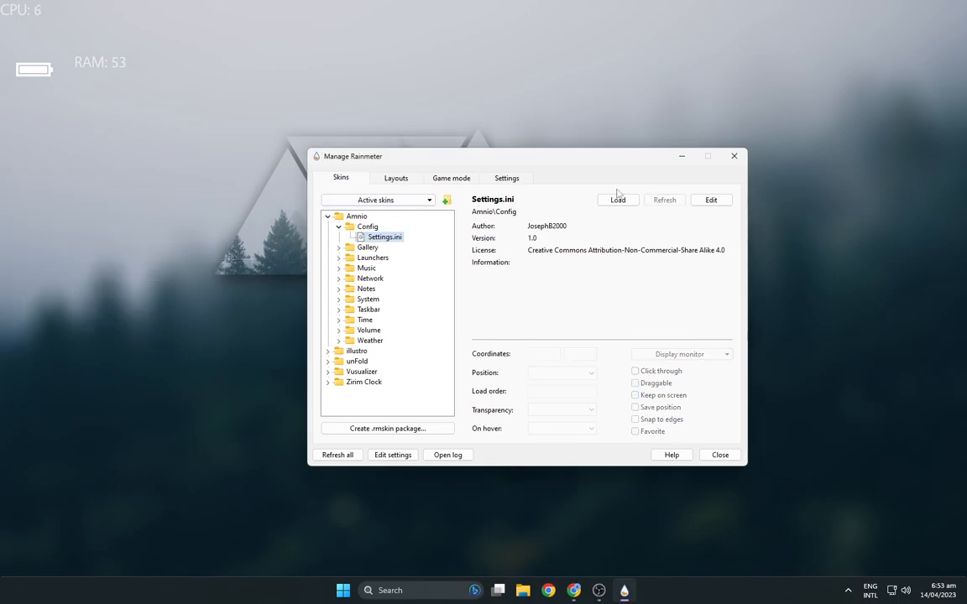
Minimize the skin manager and arrange the battery icon above the CPU and RAM readouts inside the wallpaper's rightmost triangle.
{"action": "left_click", "coordinate": [681, 156]}
{"action": "left_click_drag", "start_coordinate": [36, 78], "coordinate": [683, 294]}
{"action": "left_click_drag", "start_coordinate": [87, 63], "coordinate": [701, 328]}
{"action": "left_click_drag", "start_coordinate": [11, 12], "coordinate": [642, 329]}
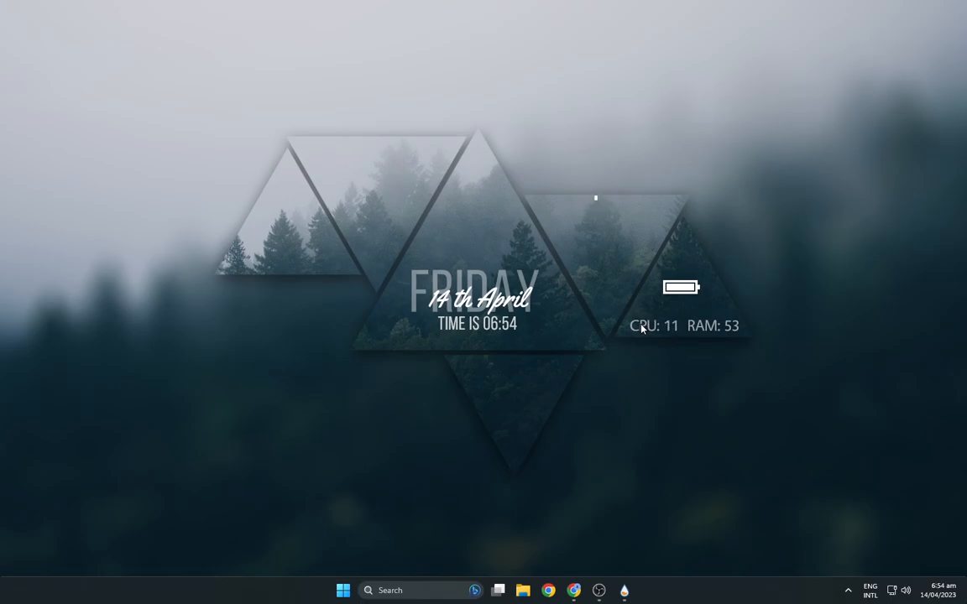
{"action": "left_click_drag", "start_coordinate": [670, 290], "coordinate": [668, 293]}
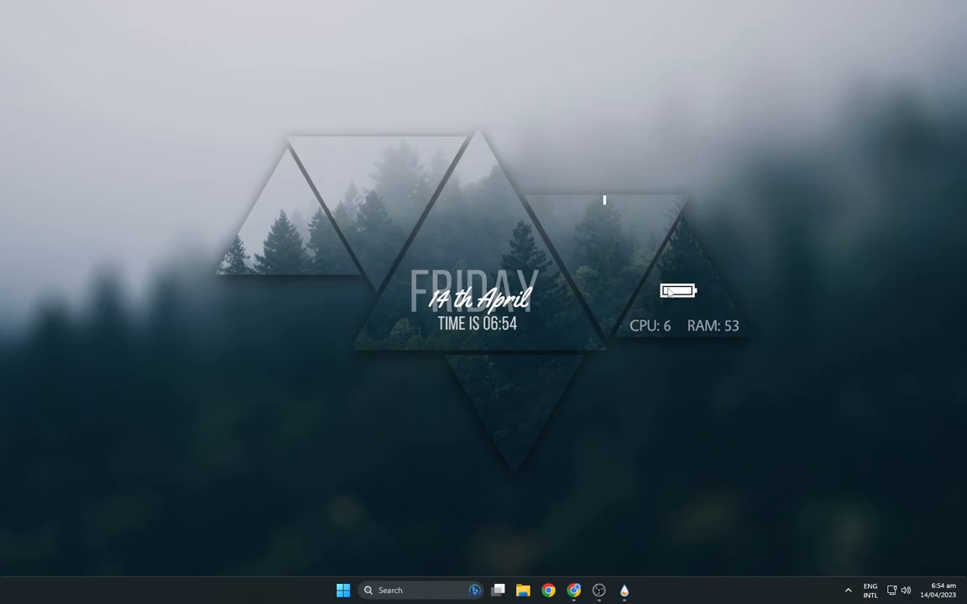
Reopen the skin manager, load the skin in Amnio's Volume folder, and place the volume bar in the wallpaper's leftmost triangle.
{"action": "left_click", "coordinate": [625, 589]}
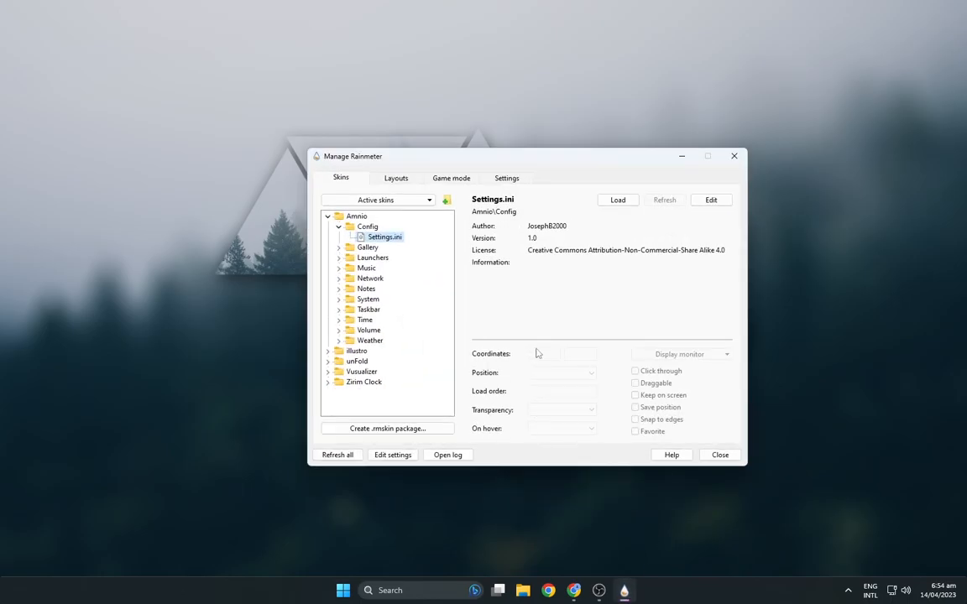
{"action": "left_click", "coordinate": [339, 228]}
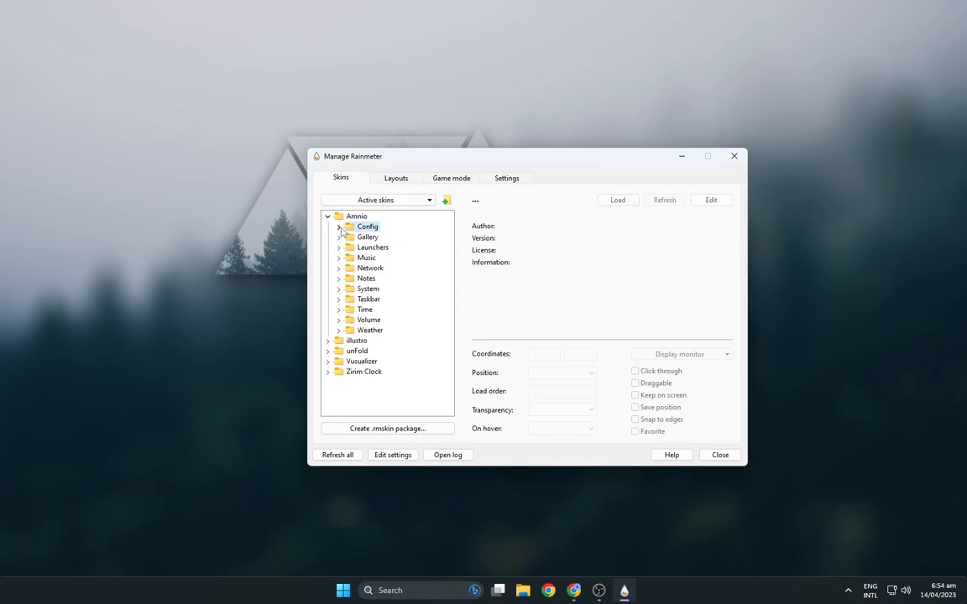
{"action": "left_click", "coordinate": [340, 321]}
{"action": "right_click", "coordinate": [368, 331]}
{"action": "left_click", "coordinate": [394, 337]}
{"action": "left_click_drag", "start_coordinate": [97, 20], "coordinate": [291, 247]}
{"action": "left_click", "coordinate": [339, 320]}
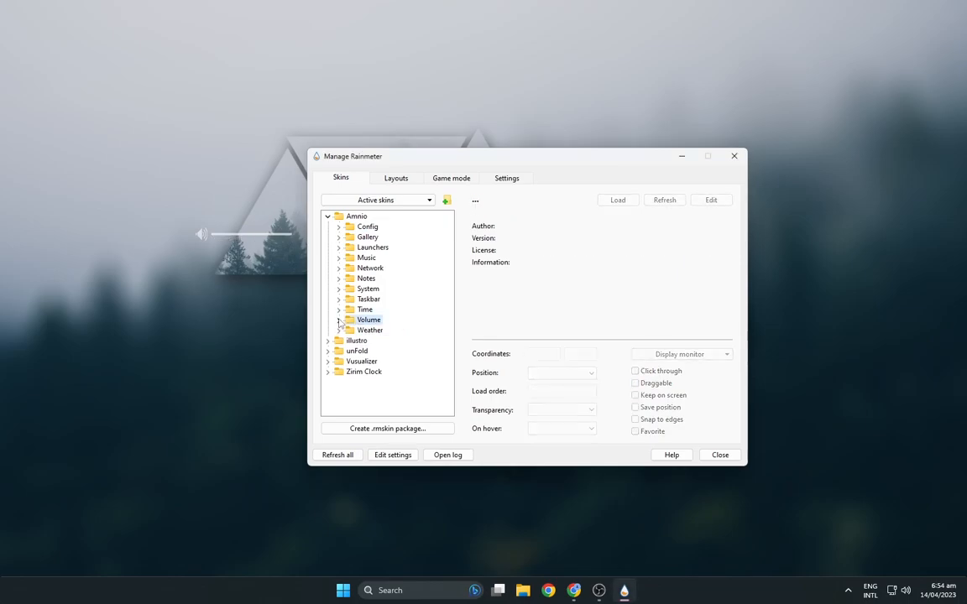
Load Music-NoCover.ini from Amnio's Music folder and place the music controls above the volume bar.
{"action": "left_click", "coordinate": [339, 258]}
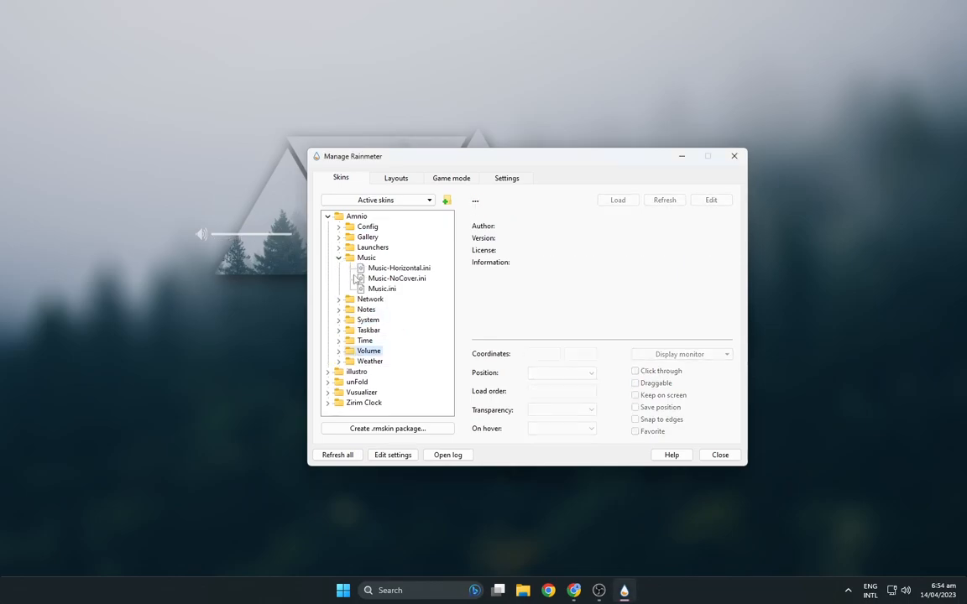
{"action": "double_click", "coordinate": [395, 279]}
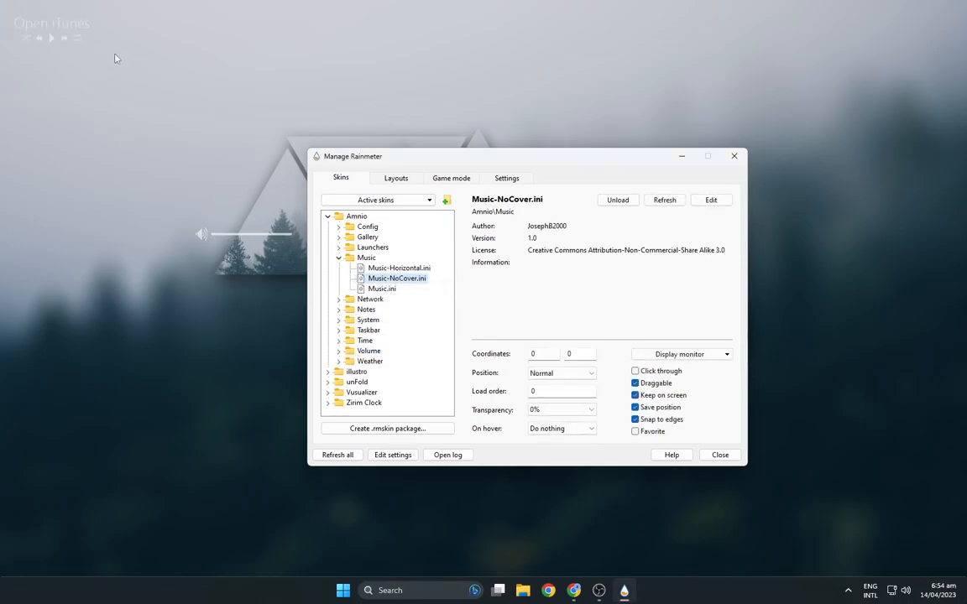
{"action": "left_click_drag", "start_coordinate": [140, 104], "coordinate": [263, 190]}
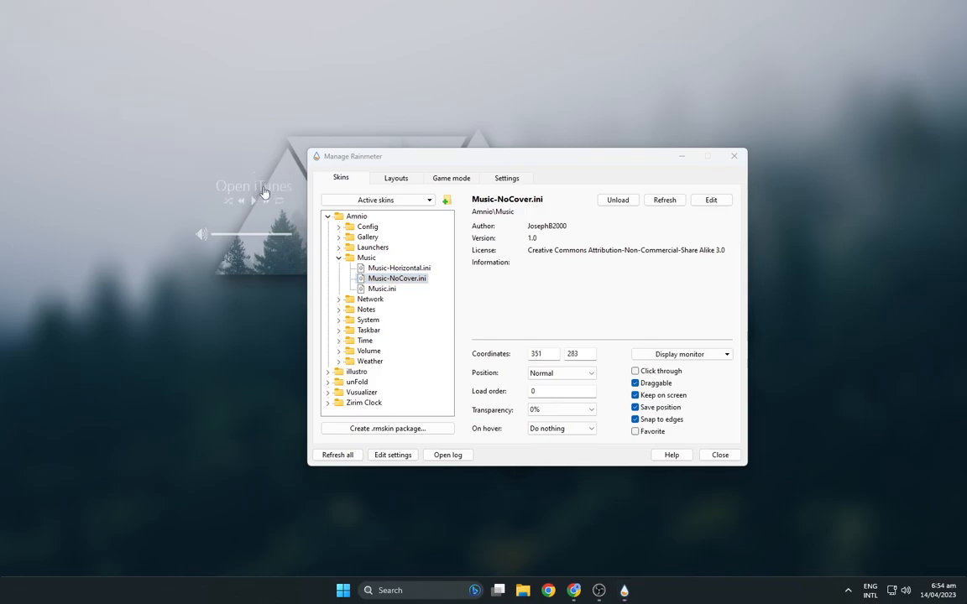
Load Amnio's Config Settings.ini, choose Spotify as the music player in the extras, and close the settings skin.
{"action": "left_click", "coordinate": [327, 218]}
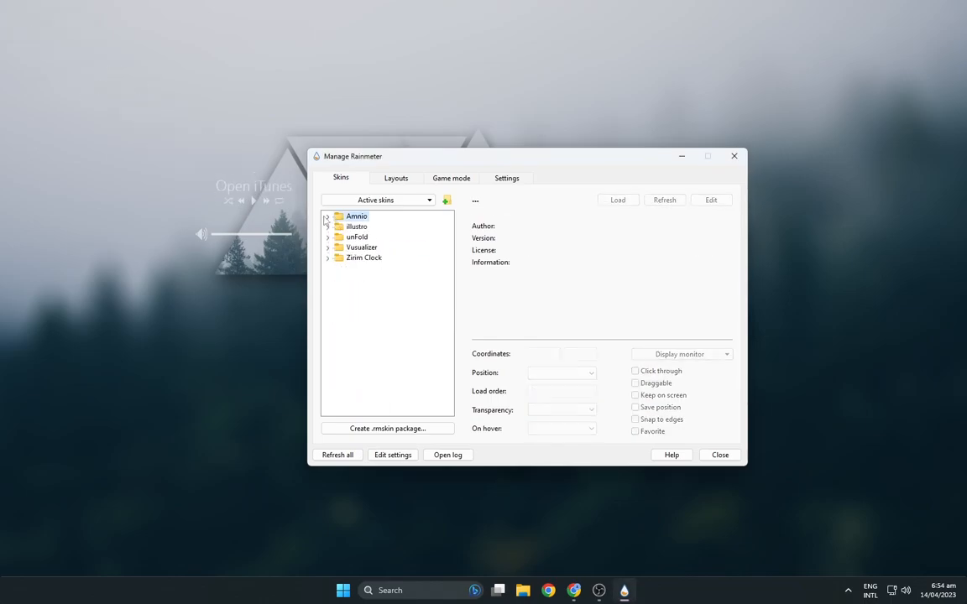
{"action": "left_click", "coordinate": [326, 217]}
{"action": "left_click", "coordinate": [338, 226]}
{"action": "right_click", "coordinate": [383, 238]}
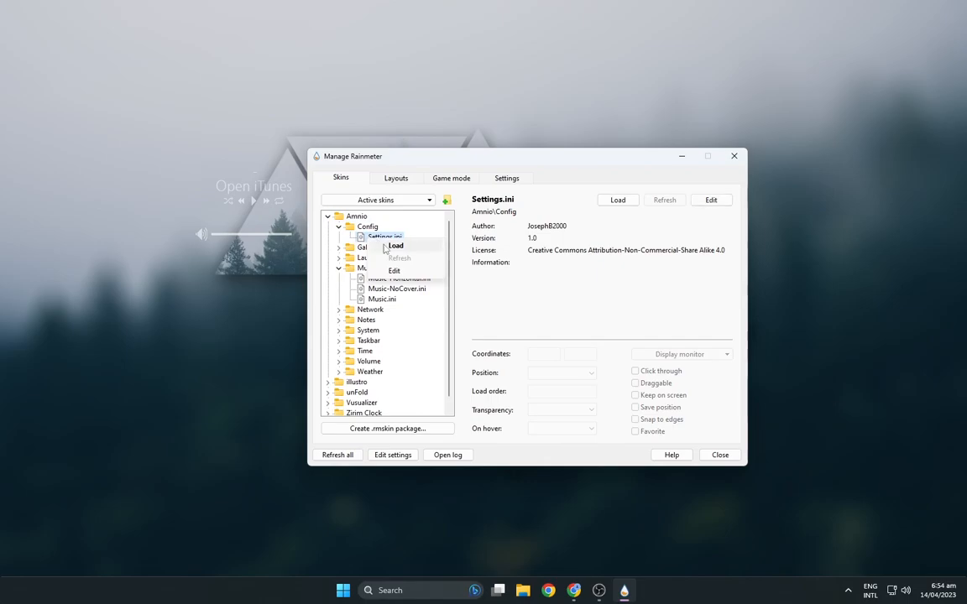
{"action": "left_click", "coordinate": [393, 245]}
{"action": "left_click", "coordinate": [10, 291]}
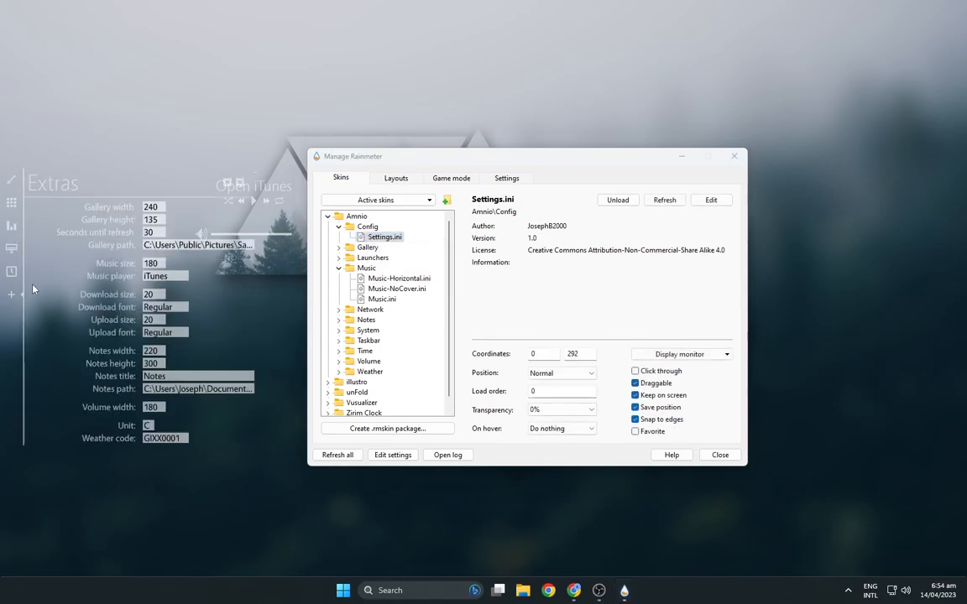
{"action": "left_click", "coordinate": [172, 285]}
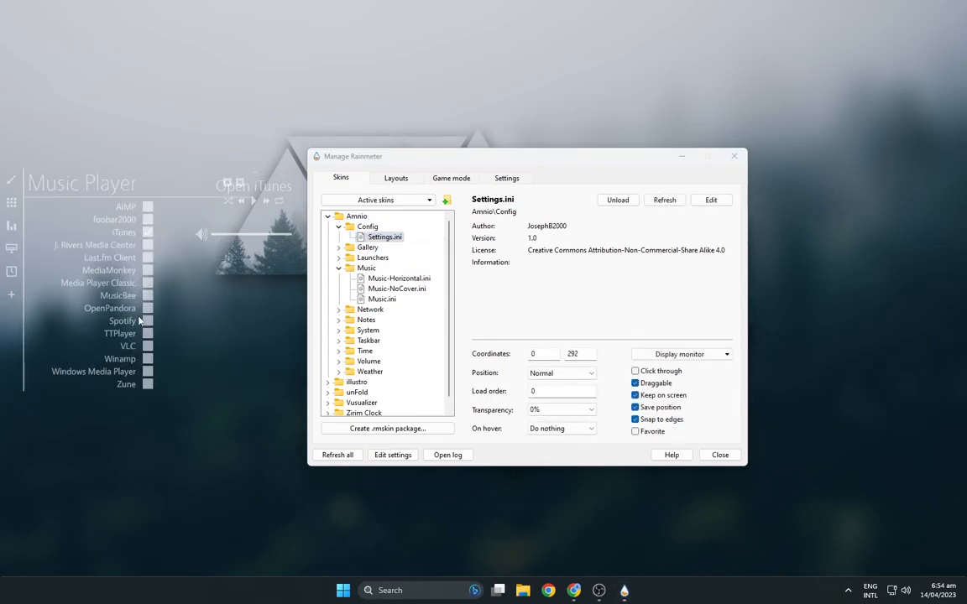
{"action": "left_click", "coordinate": [145, 324]}
{"action": "left_click", "coordinate": [241, 183]}
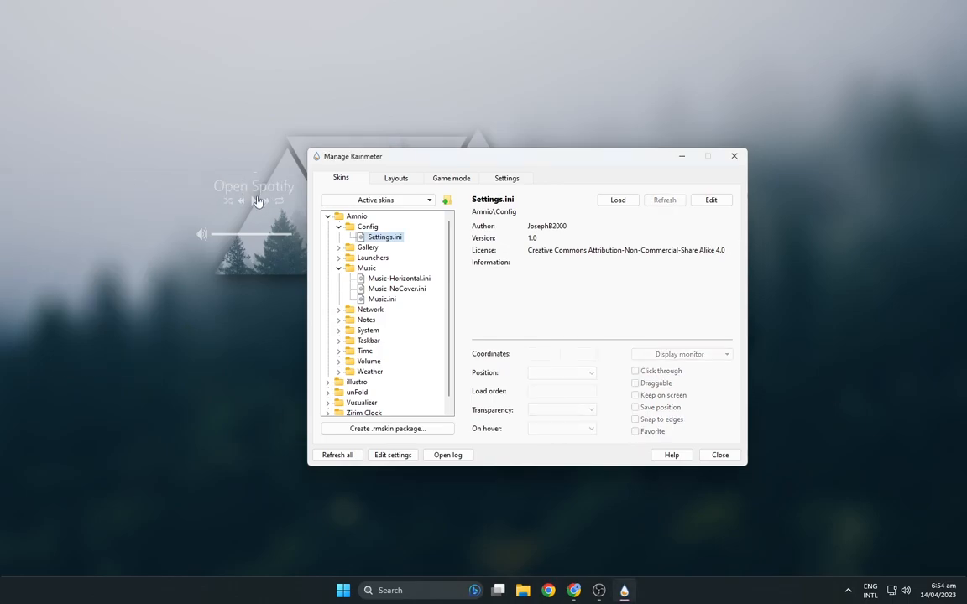
Minimize the skin manager, move the volume bar into the inverted triangle beside the leftmost one, and place the Spotify controls in the leftmost triangle.
{"action": "left_click", "coordinate": [682, 157]}
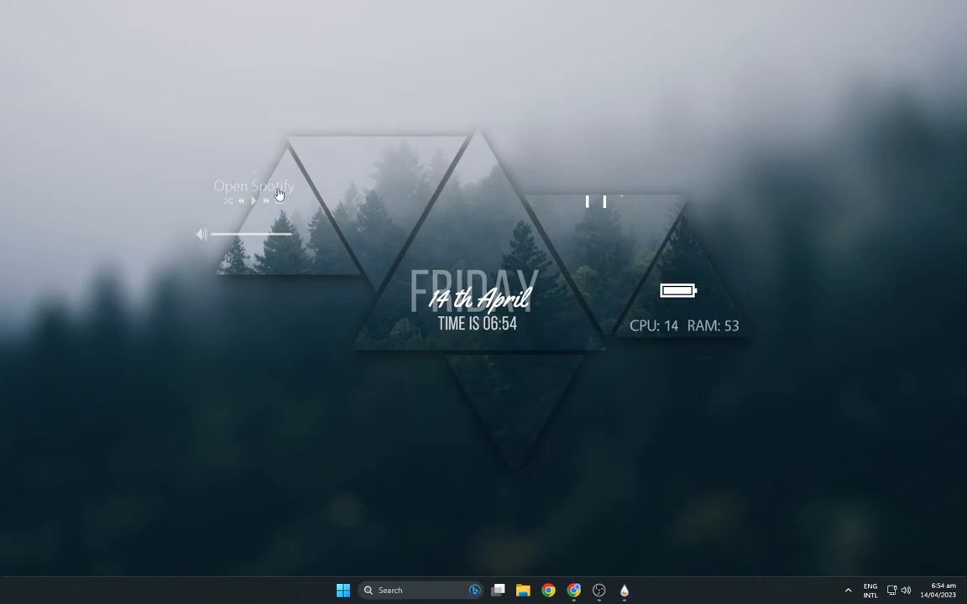
{"action": "left_click_drag", "start_coordinate": [255, 241], "coordinate": [384, 202]}
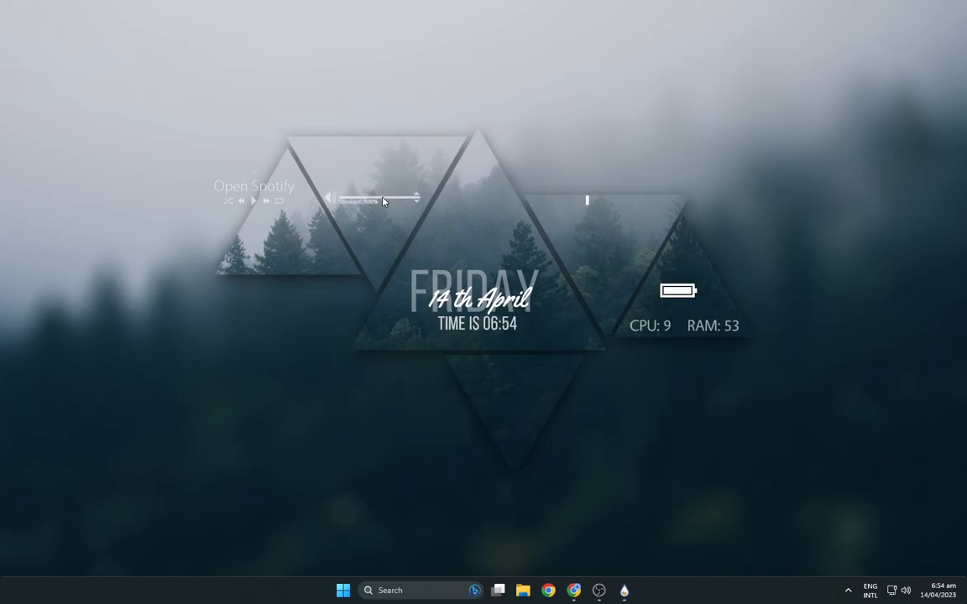
{"action": "left_click_drag", "start_coordinate": [257, 195], "coordinate": [291, 248]}
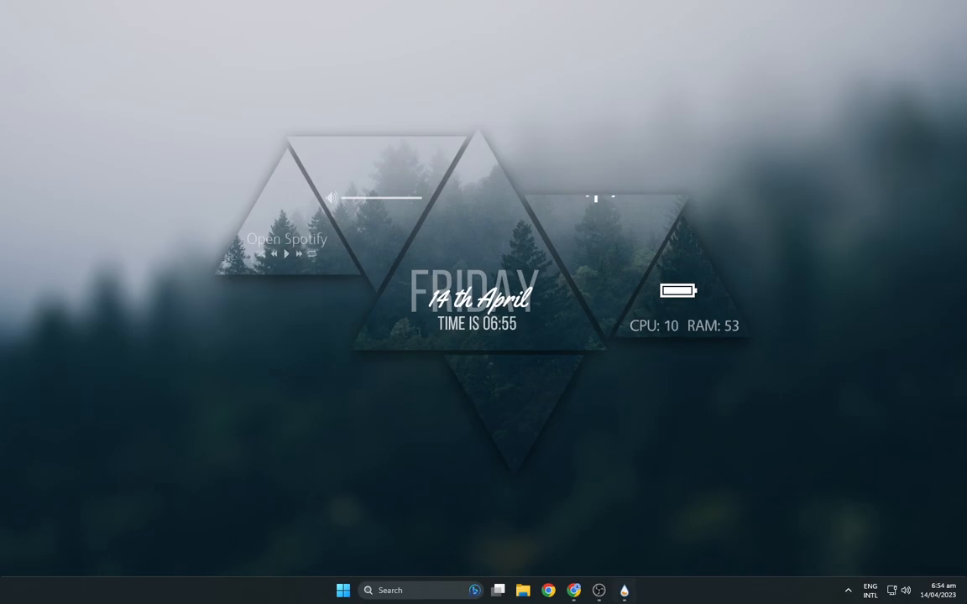
Reopen the skin manager, load Chrome.ini from unFold's Chrome\Transparent folder, and set its vertical coordinate to 500.
{"action": "left_click", "coordinate": [626, 596]}
{"action": "left_click", "coordinate": [328, 218]}
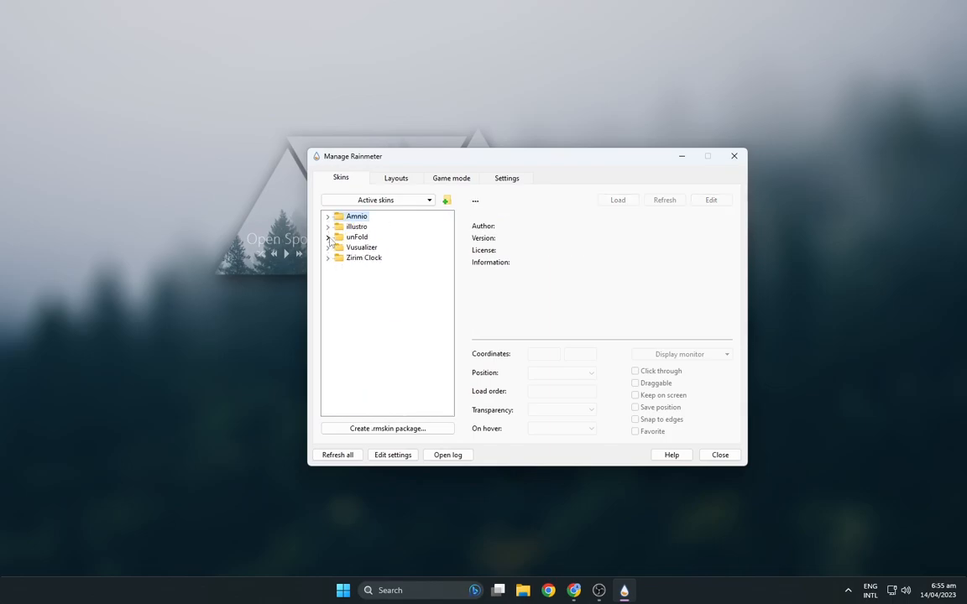
{"action": "left_click", "coordinate": [327, 237]}
{"action": "left_click_drag", "start_coordinate": [500, 159], "coordinate": [531, 66]}
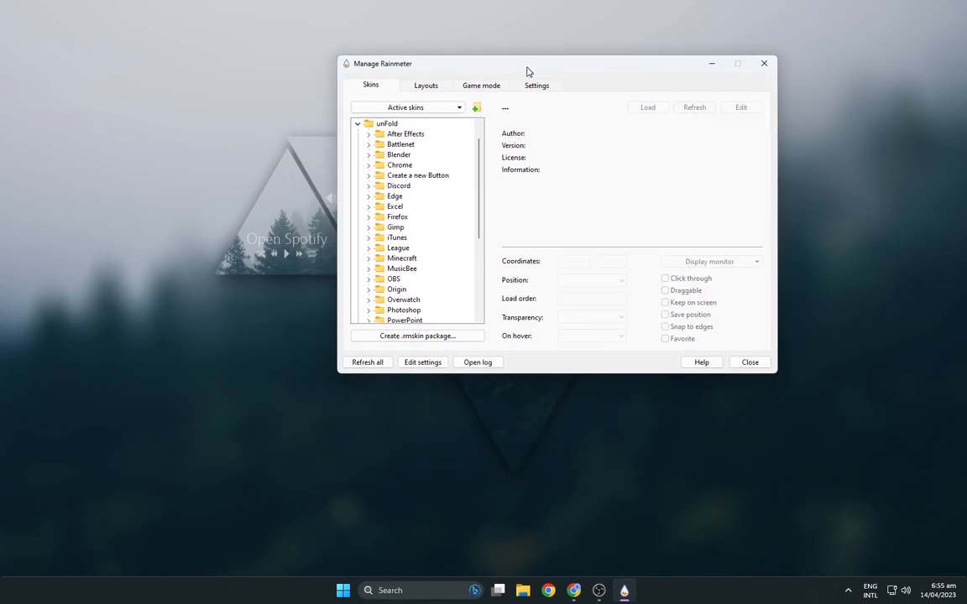
{"action": "left_click", "coordinate": [368, 165]}
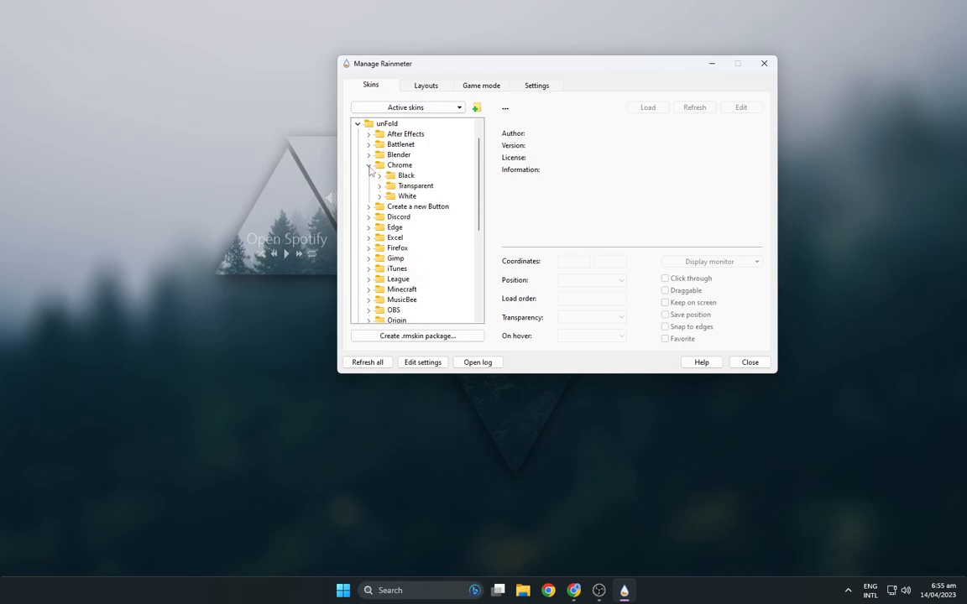
{"action": "left_click", "coordinate": [379, 185]}
{"action": "right_click", "coordinate": [430, 195]}
{"action": "left_click", "coordinate": [470, 198]}
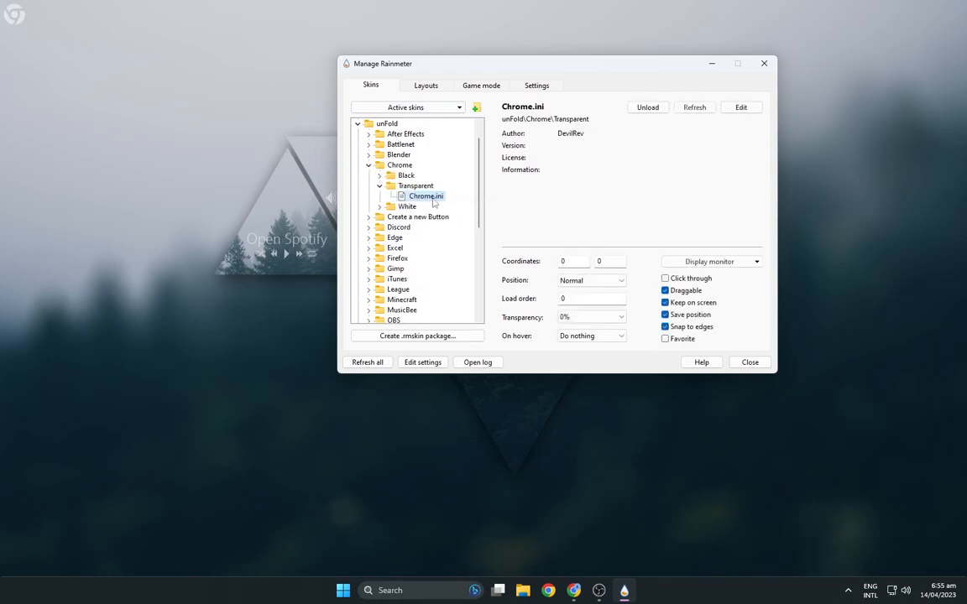
{"action": "double_click", "coordinate": [608, 261]}
{"action": "type", "text": "500"}
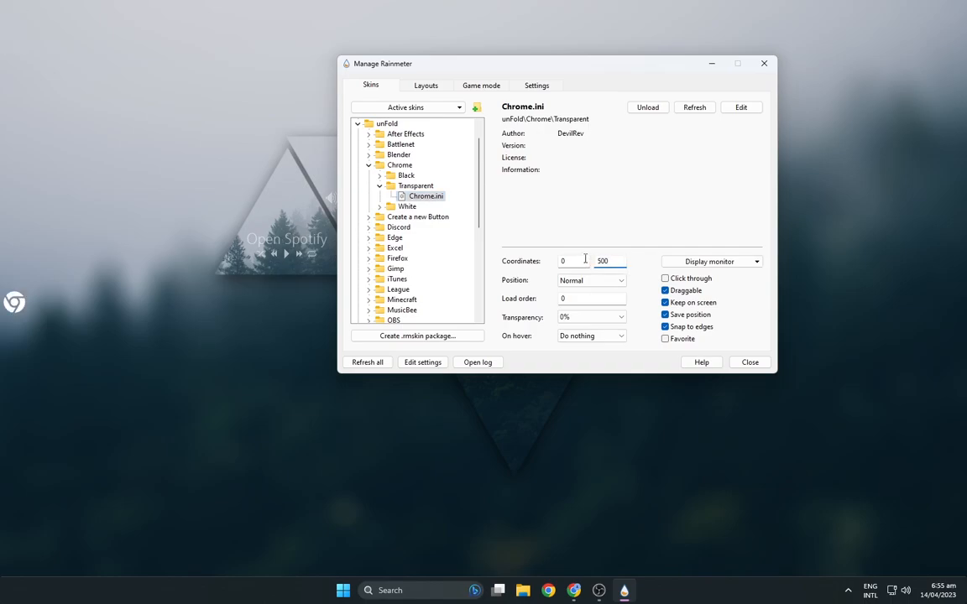
Load Discord.ini from unFold's Discord\Transparent folder, set its vertical coordinate to 550, and close the skin manager.
{"action": "left_click", "coordinate": [368, 166]}
{"action": "left_click", "coordinate": [368, 185]}
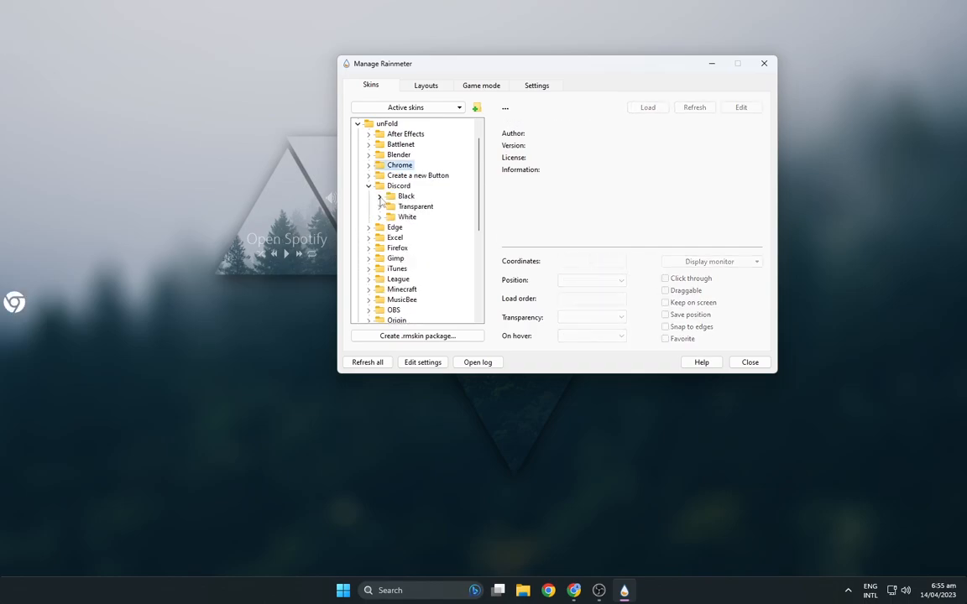
{"action": "left_click", "coordinate": [379, 207]}
{"action": "right_click", "coordinate": [424, 217]}
{"action": "left_click", "coordinate": [438, 221]}
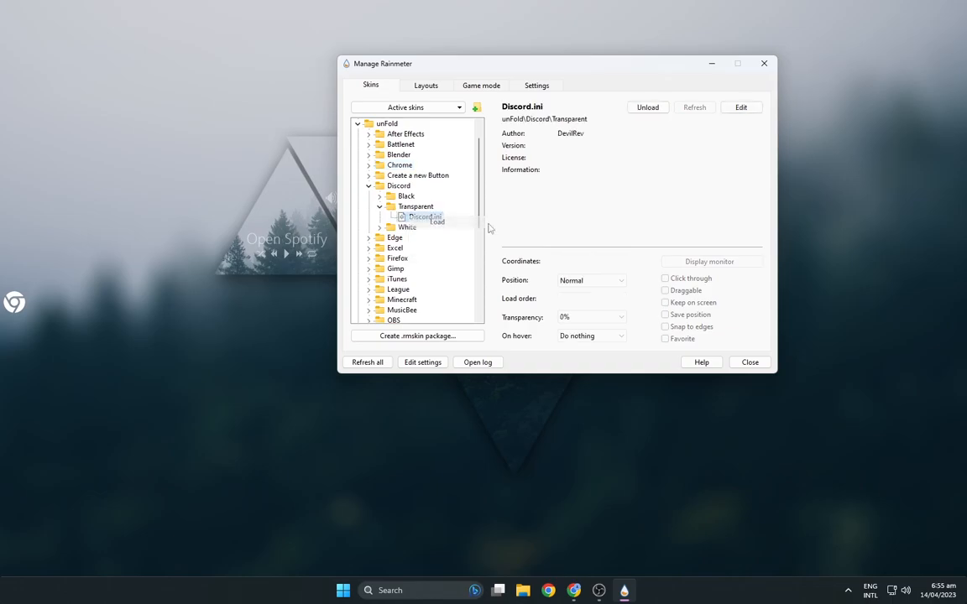
{"action": "double_click", "coordinate": [604, 261]}
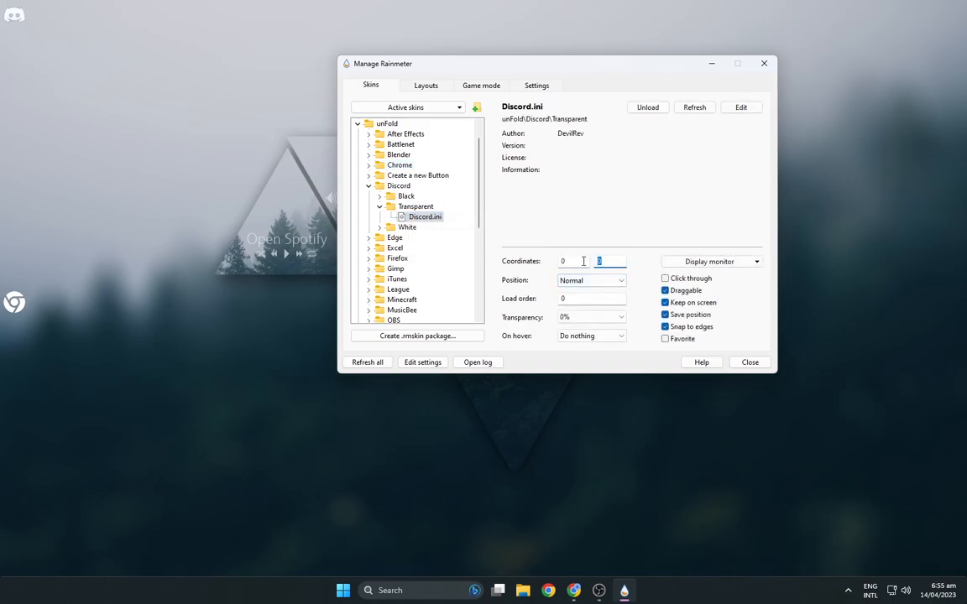
{"action": "type", "text": "550"}
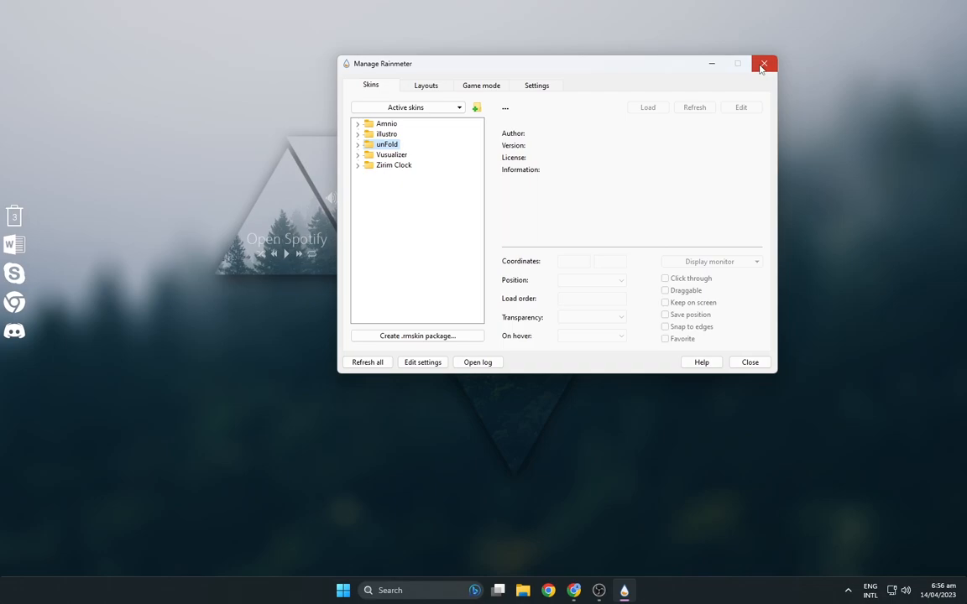
{"action": "left_click", "coordinate": [763, 65]}
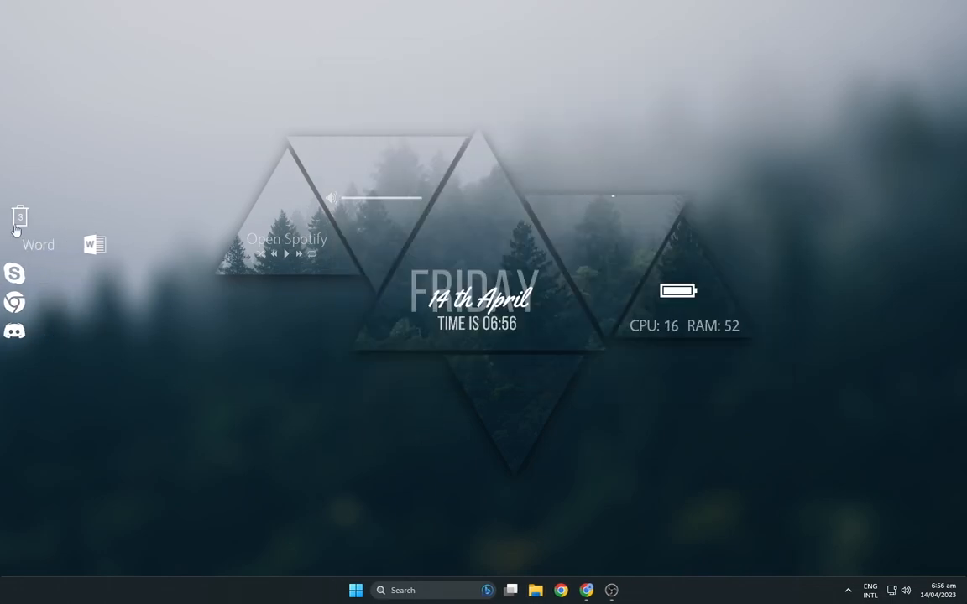
{"action": "mouse_move", "coordinate": [334, 207]}
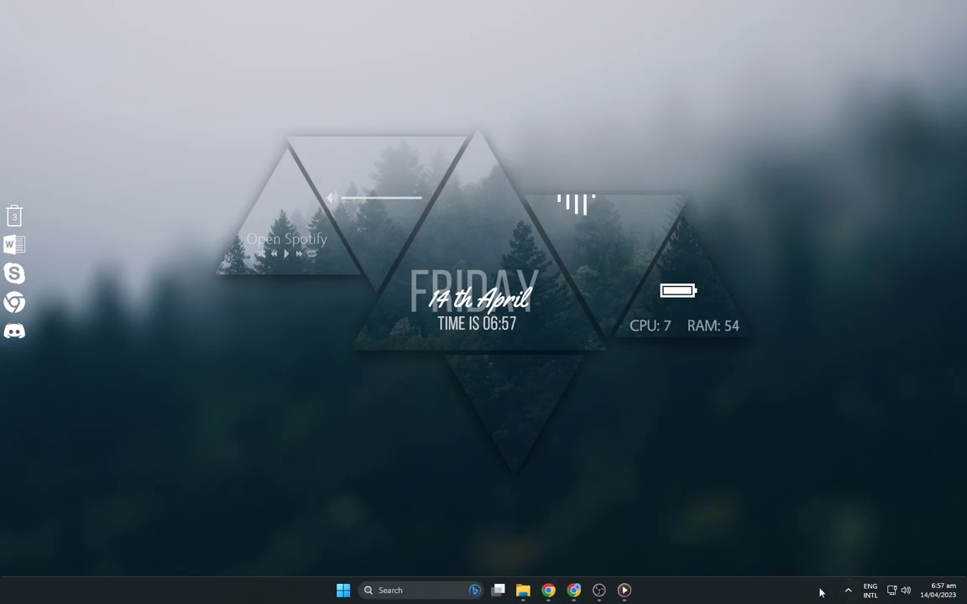
Reopen the Rainmeter skin manager and load Launcher1.ini and Launcher2.ini from Amnio's Launchers folder.
{"action": "left_click", "coordinate": [847, 589]}
{"action": "left_click", "coordinate": [794, 532]}
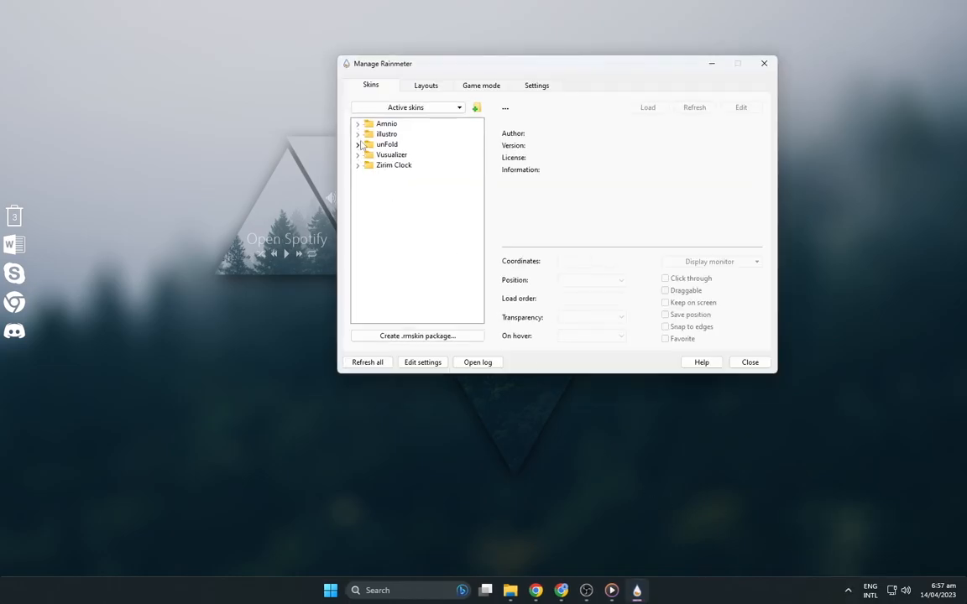
{"action": "left_click", "coordinate": [357, 124]}
{"action": "left_click", "coordinate": [367, 155]}
{"action": "left_click", "coordinate": [379, 165]}
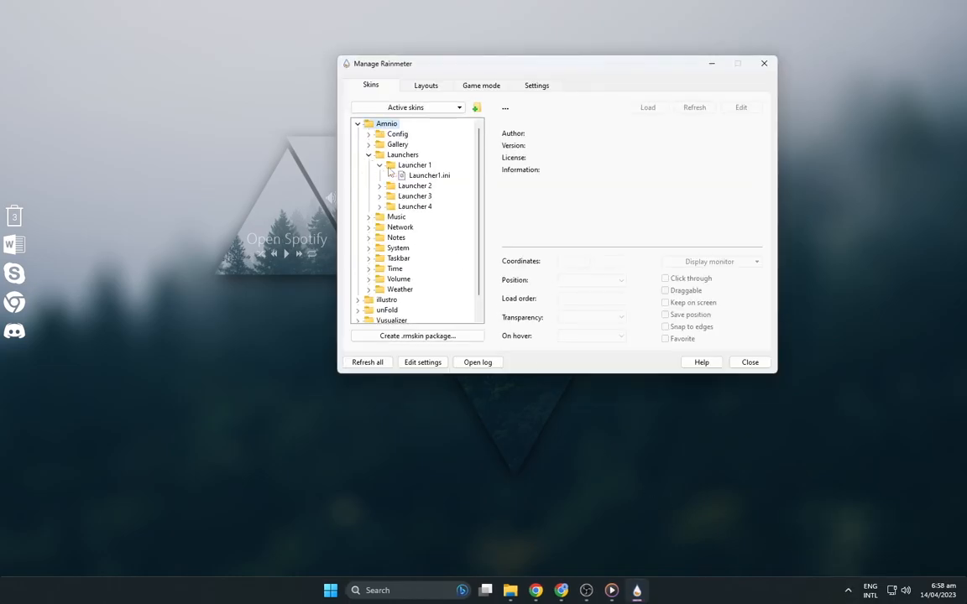
{"action": "right_click", "coordinate": [427, 175]}
{"action": "left_click", "coordinate": [433, 183]}
{"action": "left_click", "coordinate": [379, 185]}
{"action": "right_click", "coordinate": [428, 195]}
{"action": "left_click", "coordinate": [442, 205]}
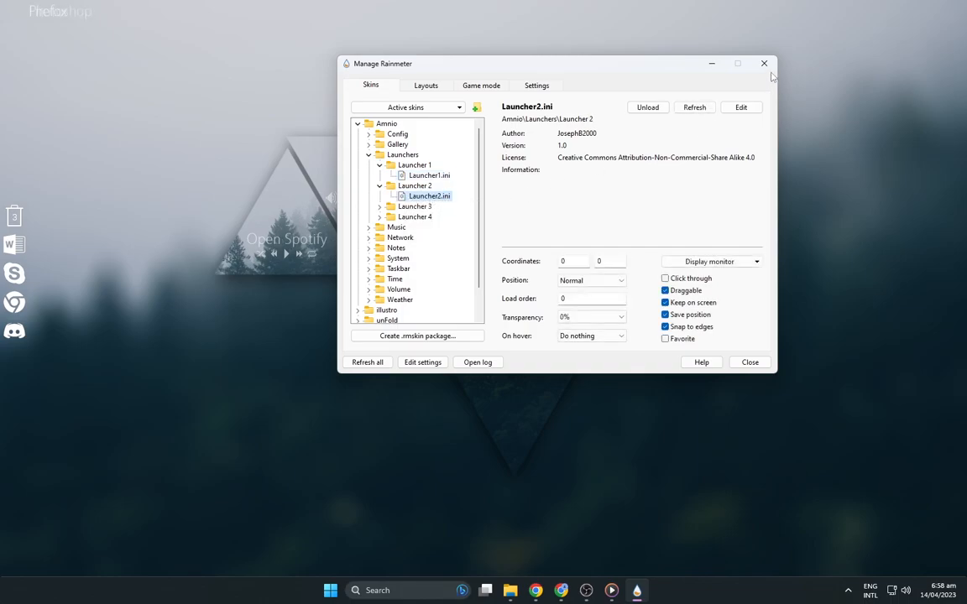
Close the skin manager and place the Photoshop launcher above the Firefox launcher inside the wallpaper's lowest triangle.
{"action": "left_click", "coordinate": [765, 65]}
{"action": "left_click_drag", "start_coordinate": [69, 18], "coordinate": [520, 375]}
{"action": "left_click_drag", "start_coordinate": [34, 17], "coordinate": [500, 403]}
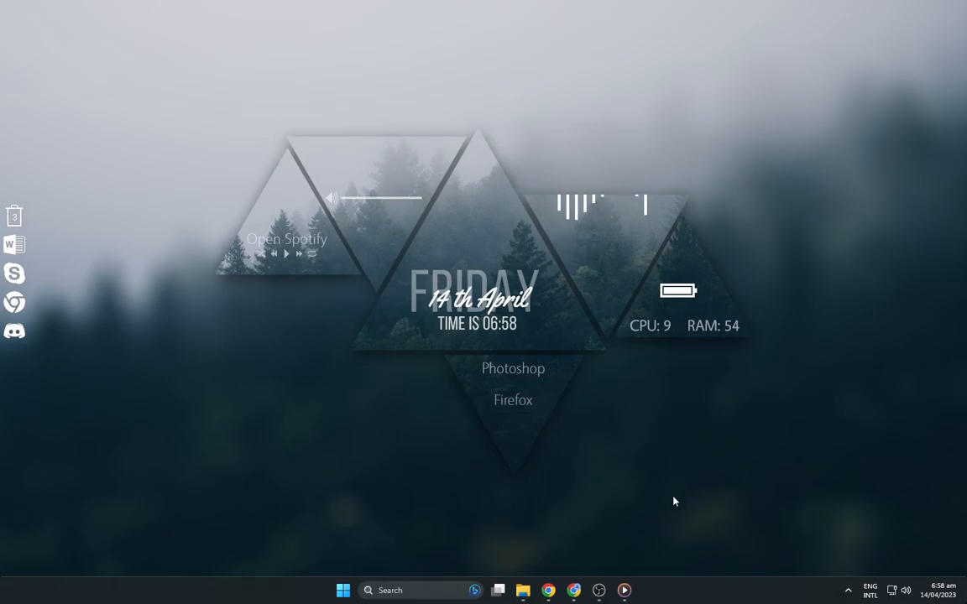